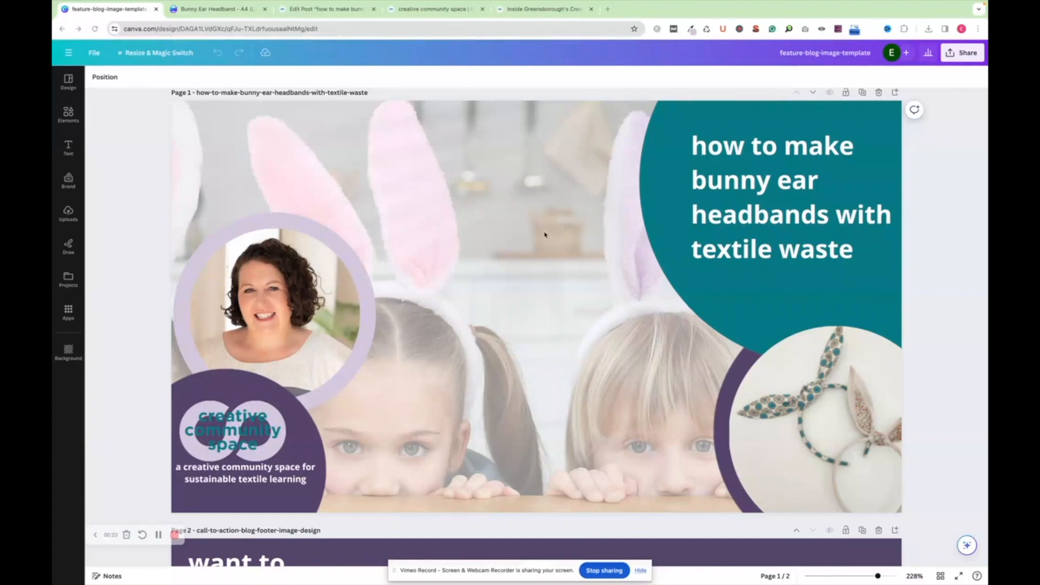
View the creative community space website's home page, and check the resize options of the blog image design in Canva
click(442, 10)
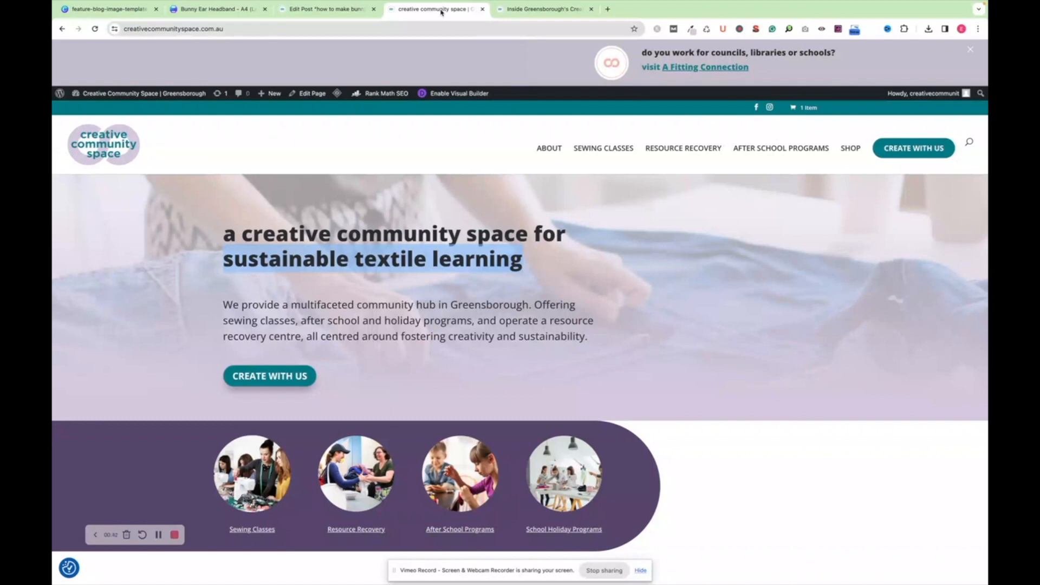
click(95, 13)
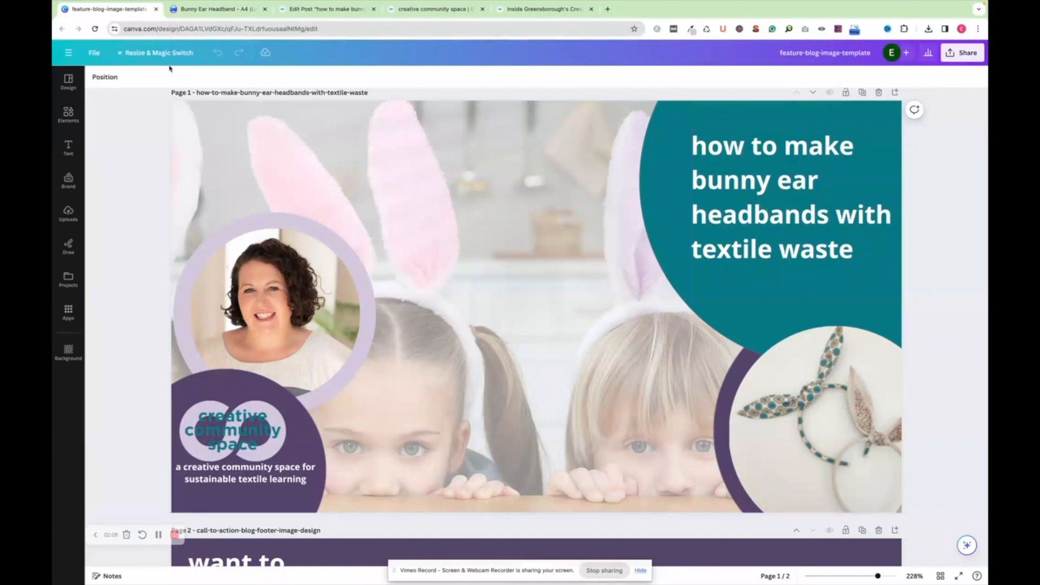
click(143, 54)
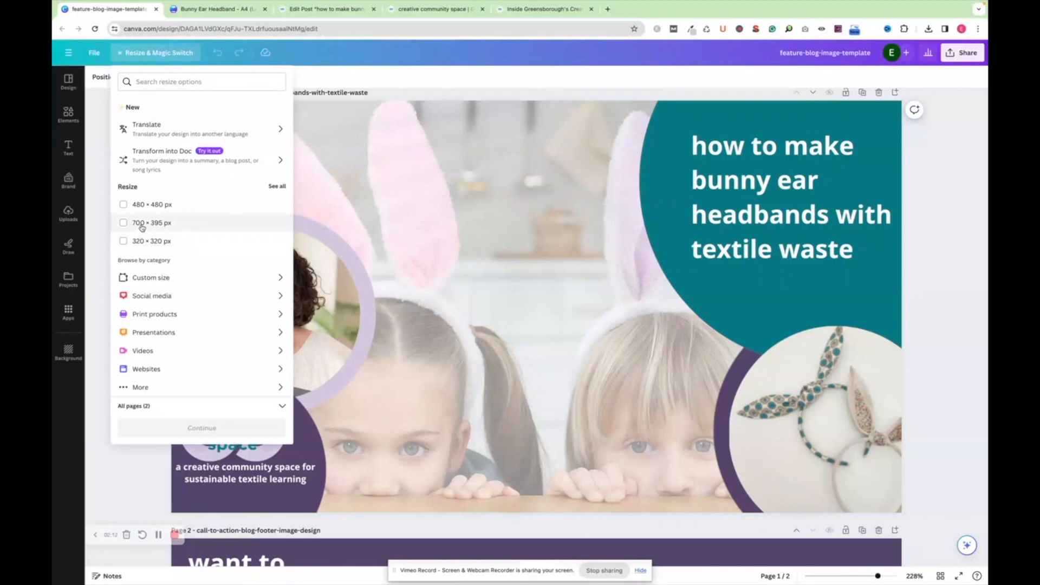
click(457, 237)
click(457, 237)
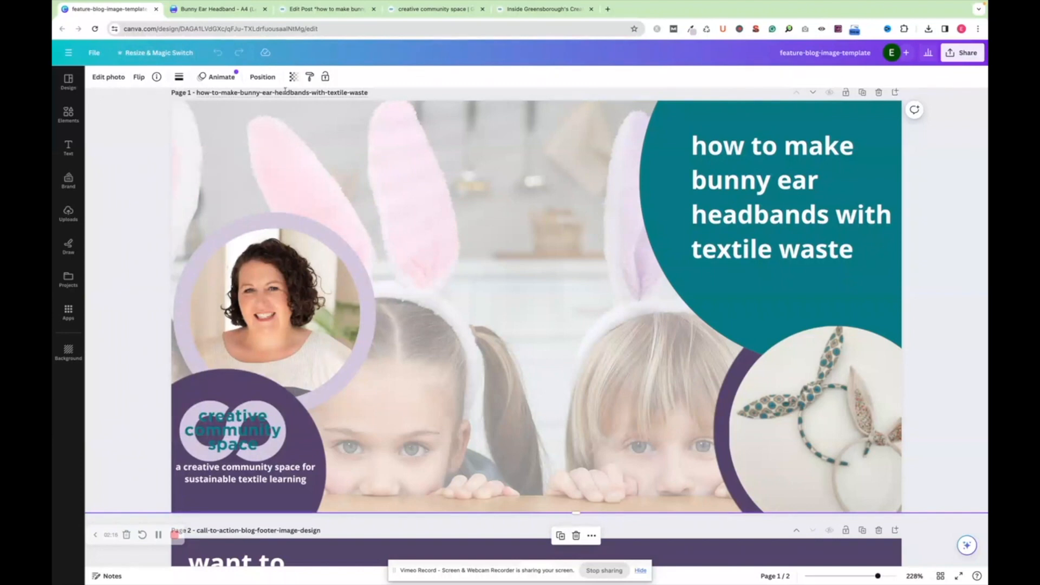
Examine the page names and layouts of the blog feature image on page 1 and the call-to-action footer image on page 2
scroll(290, 134, up, 1)
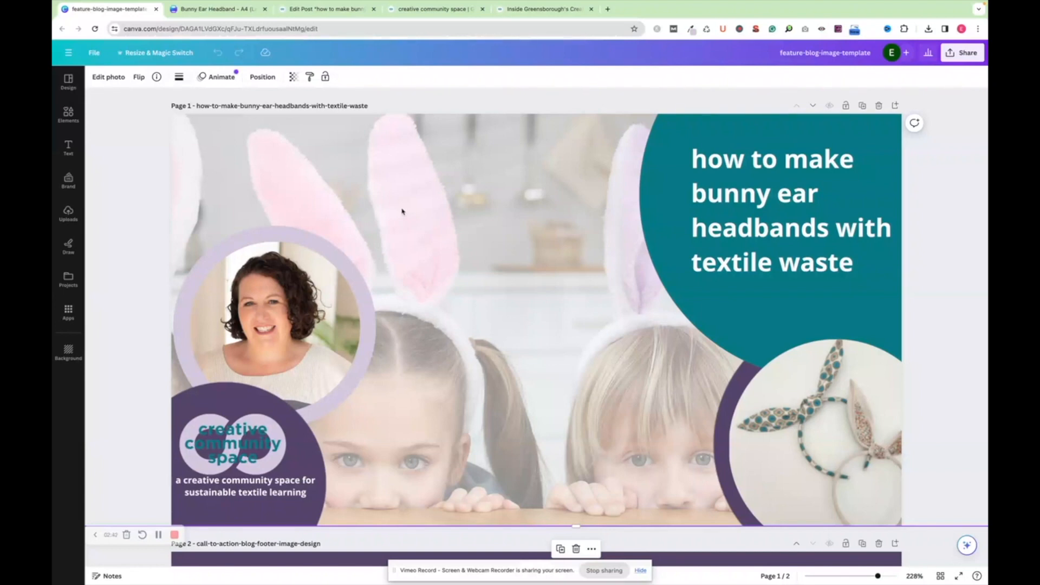
scroll(395, 187, down, 5)
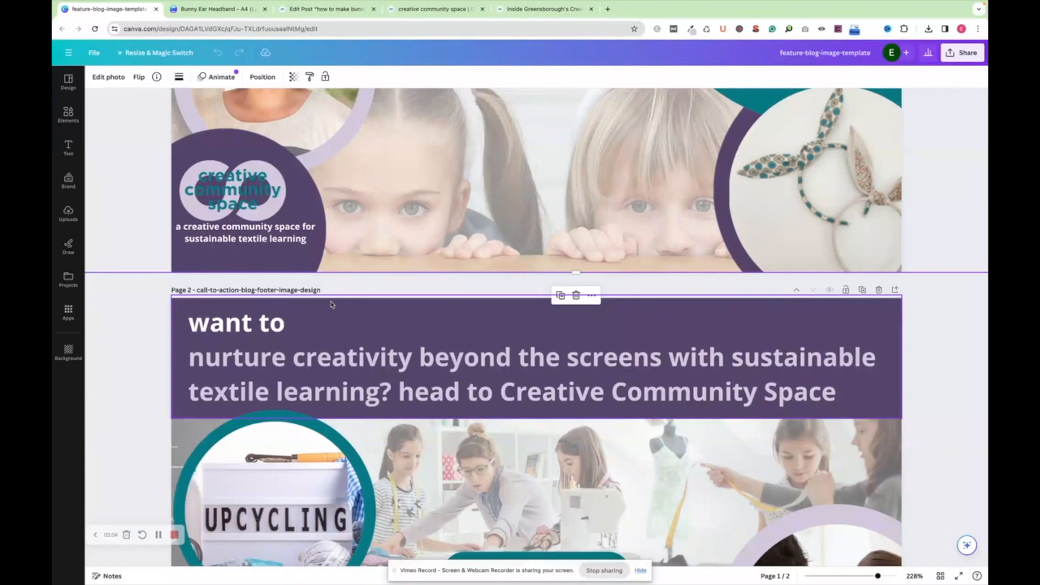
scroll(553, 211, up, 1)
scroll(556, 206, up, 3)
scroll(557, 206, down, 3)
scroll(557, 206, up, 4)
scroll(556, 206, up, 3)
scroll(556, 206, down, 5)
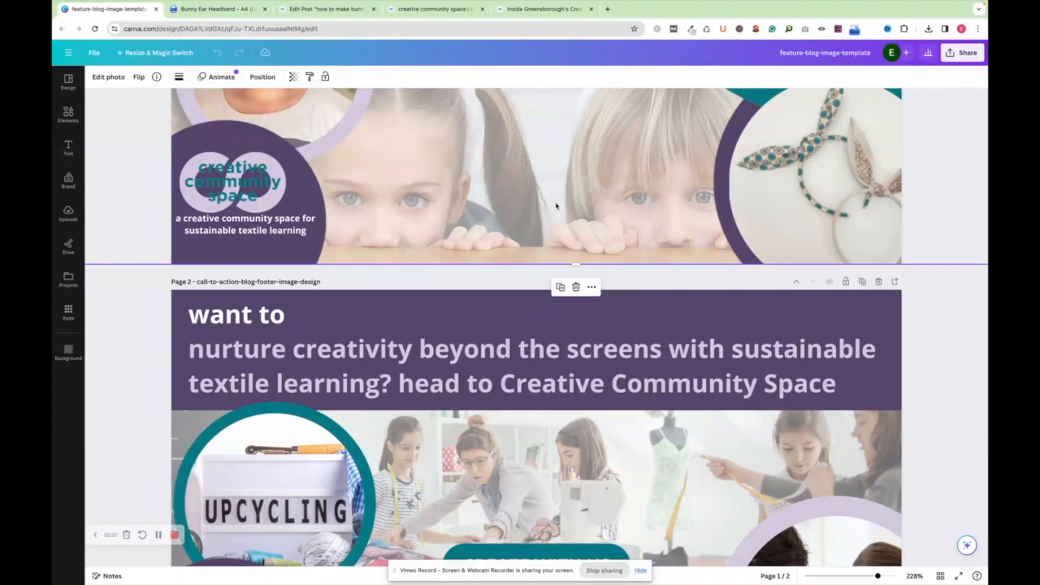
scroll(556, 206, down, 3)
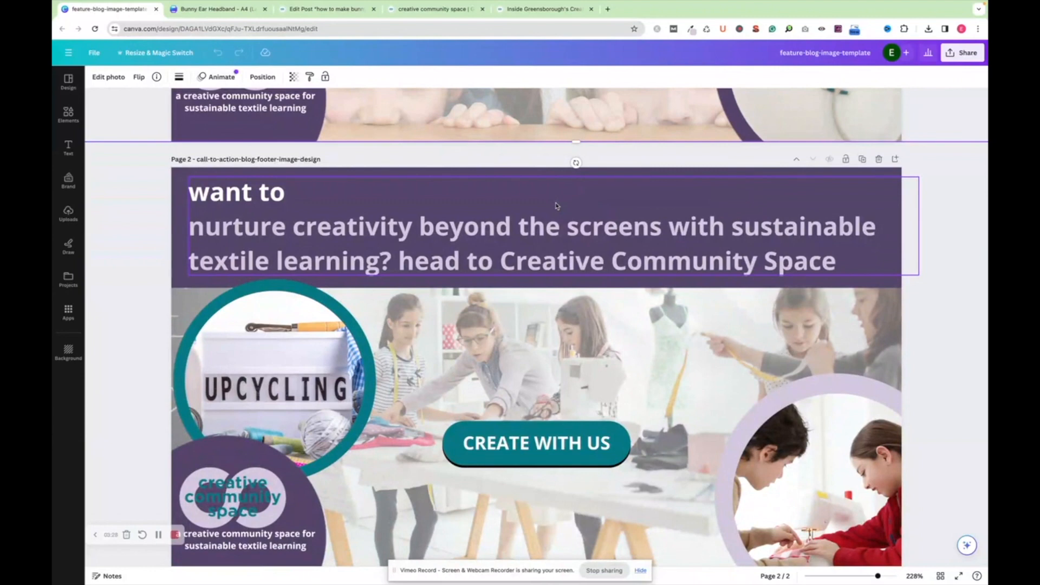
scroll(557, 206, up, 3)
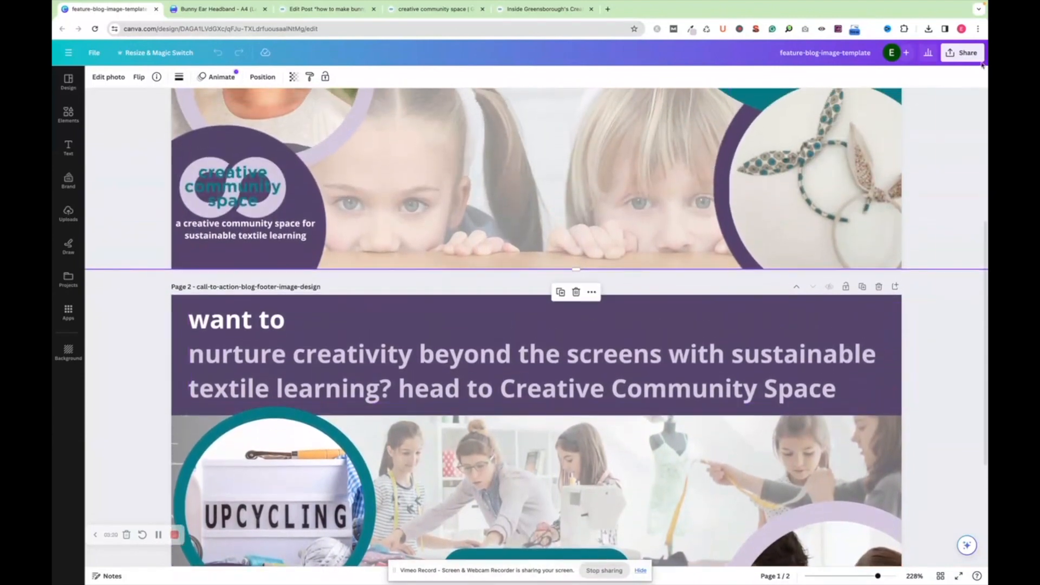
Open the design's download settings and choose PNG as the file type
click(962, 54)
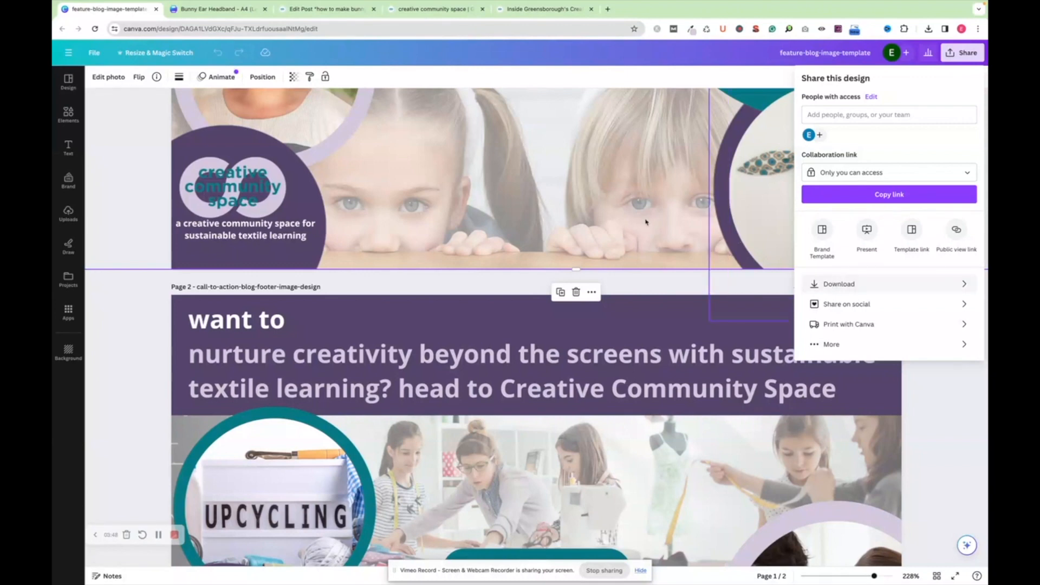
click(839, 284)
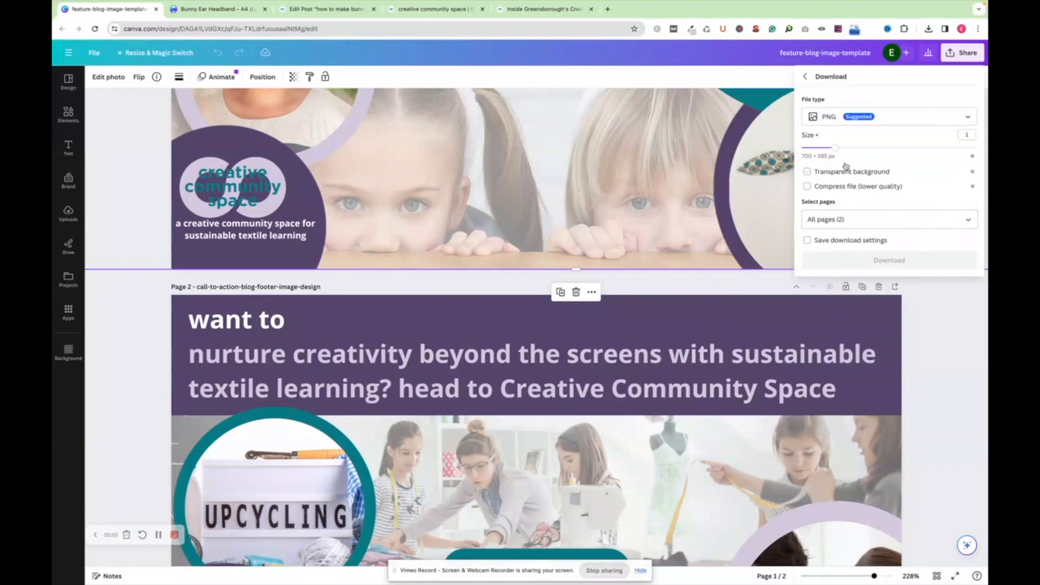
click(862, 119)
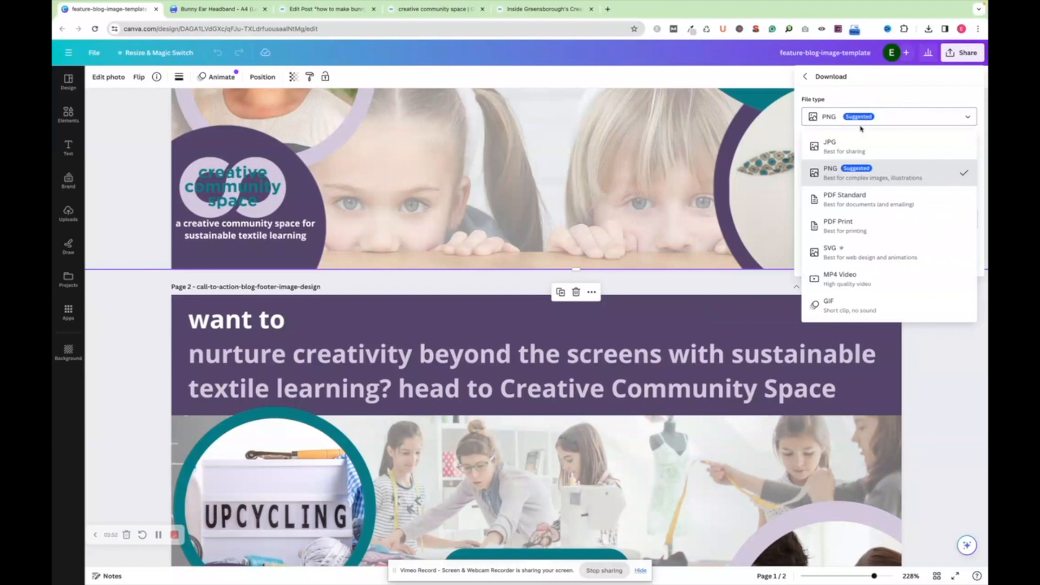
click(832, 171)
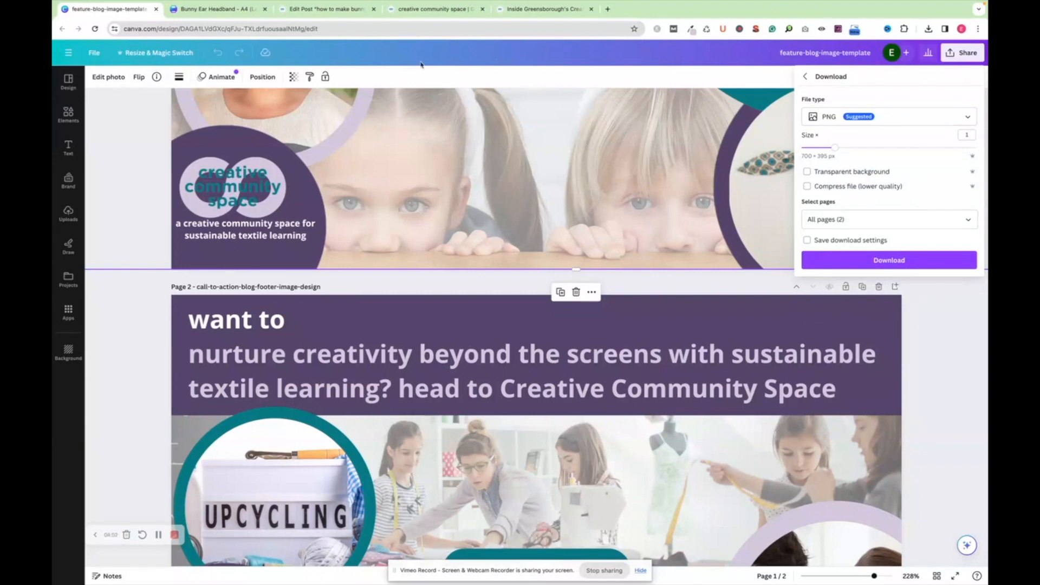
Switch to the WordPress post editor, return to the site's post list and create a new post
click(302, 10)
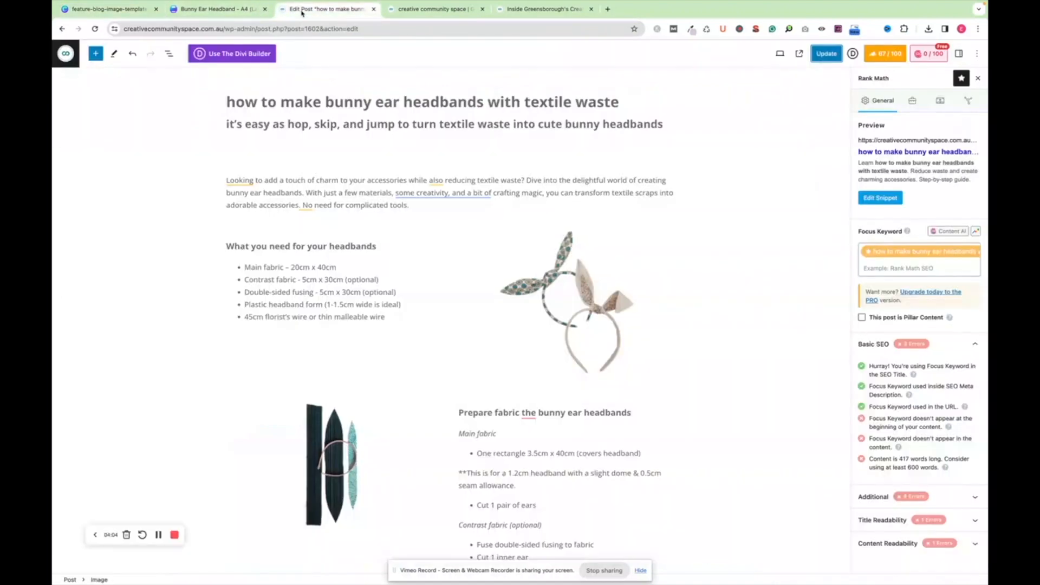
click(63, 56)
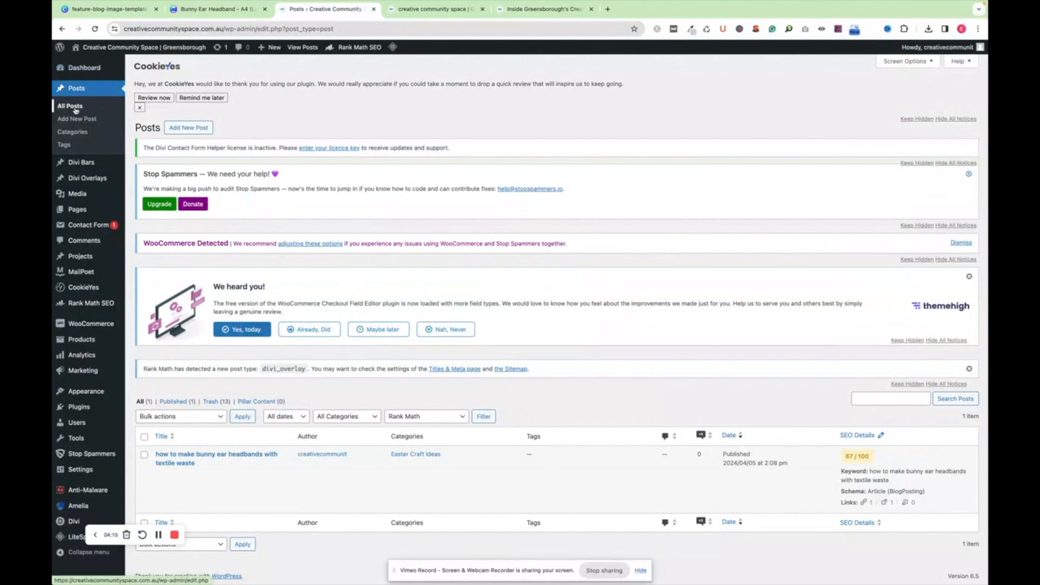
click(77, 120)
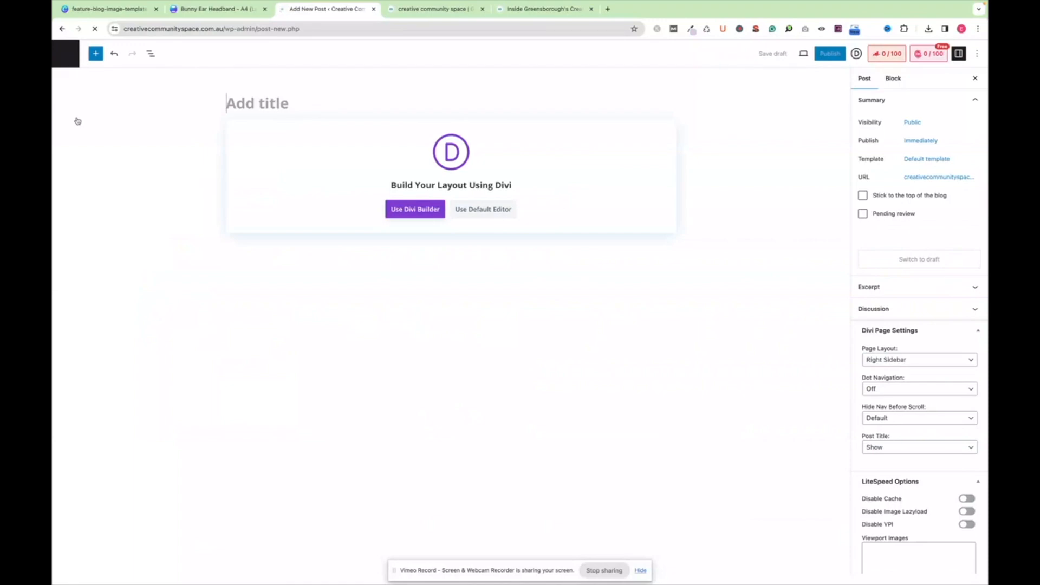
Copy the name of page 1 from the Canva design and paste it as the new WordPress post's title
click(129, 10)
scroll(261, 147, up, 5)
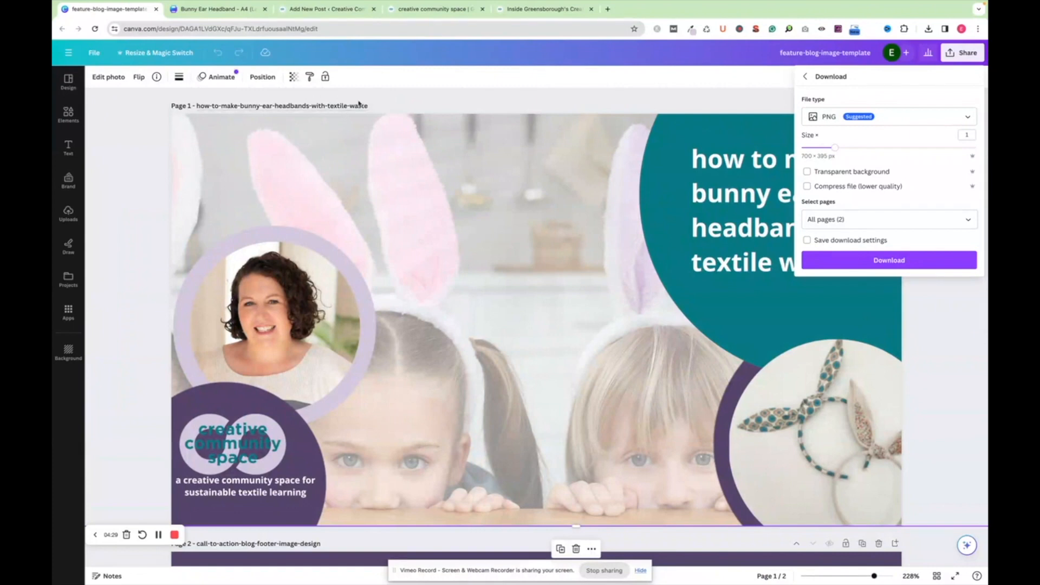
click(359, 104)
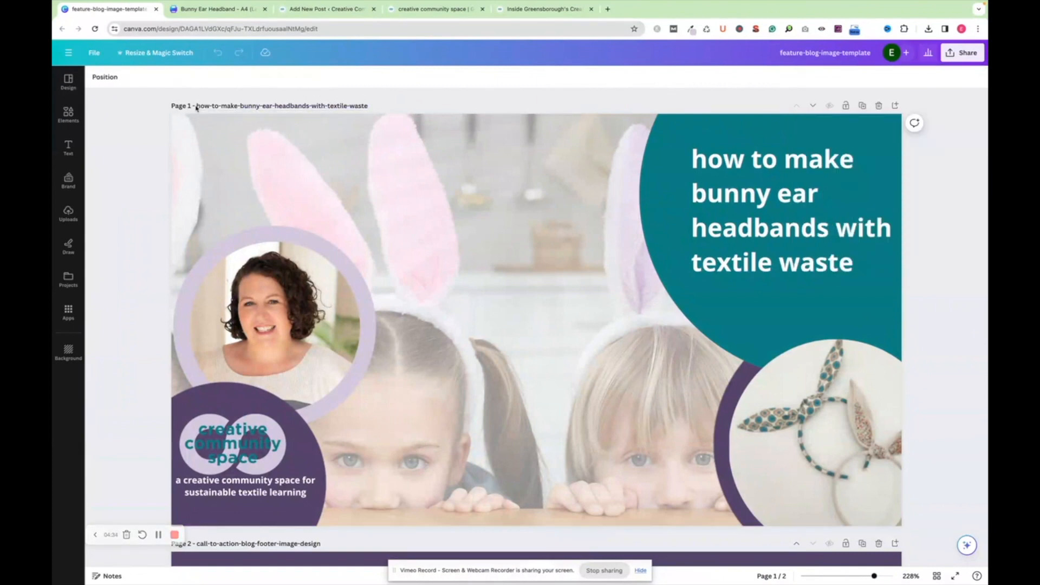
drag(319, 93, 374, 108)
key(ctrl+c)
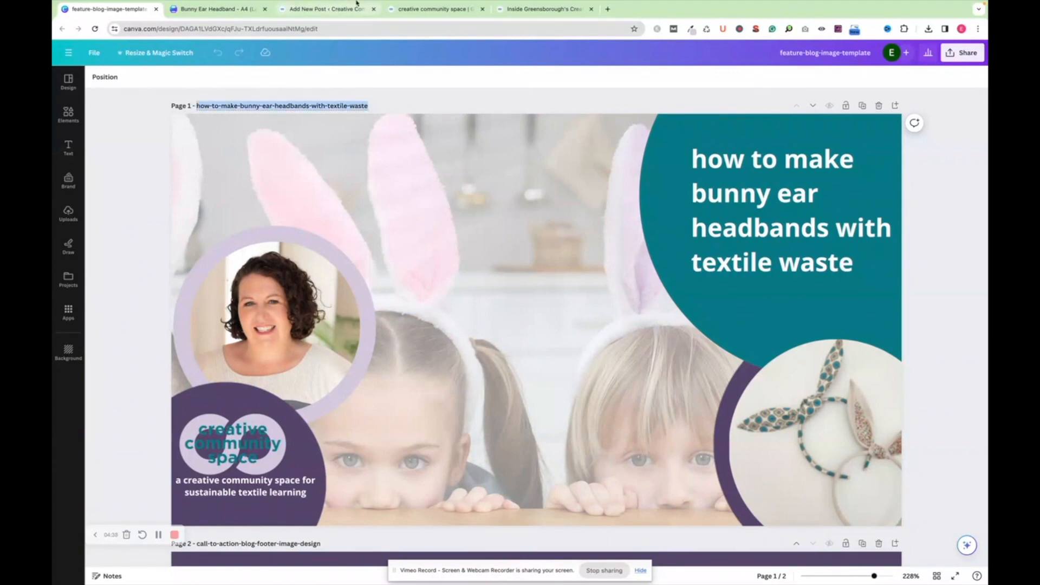
click(335, 7)
click(262, 116)
key(ctrl+v)
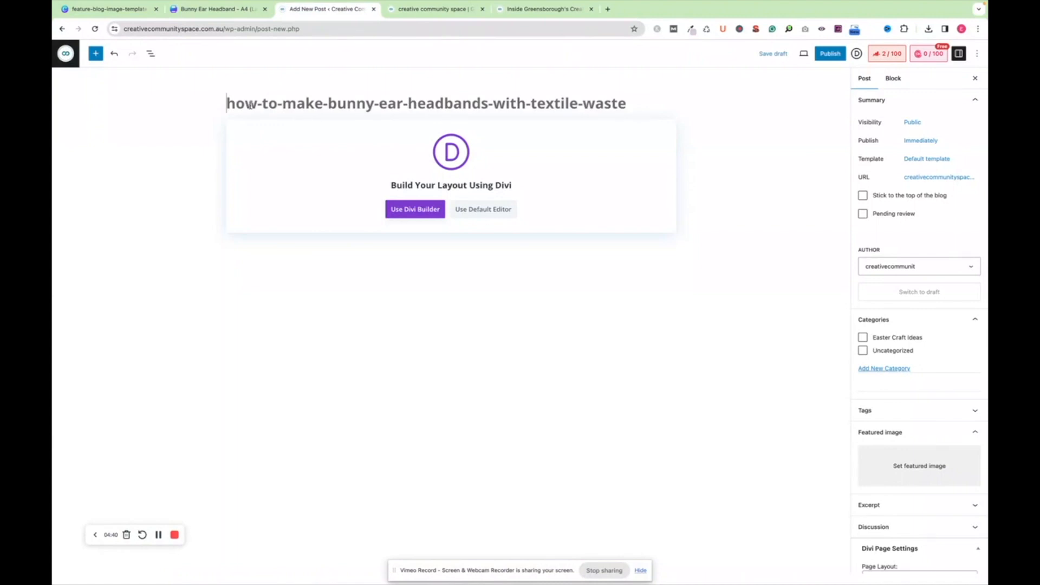
Replace the hyphens in the post title with spaces so it reads "how to make bunny ear headbands with textile waste"
click(257, 107)
key(Delete)
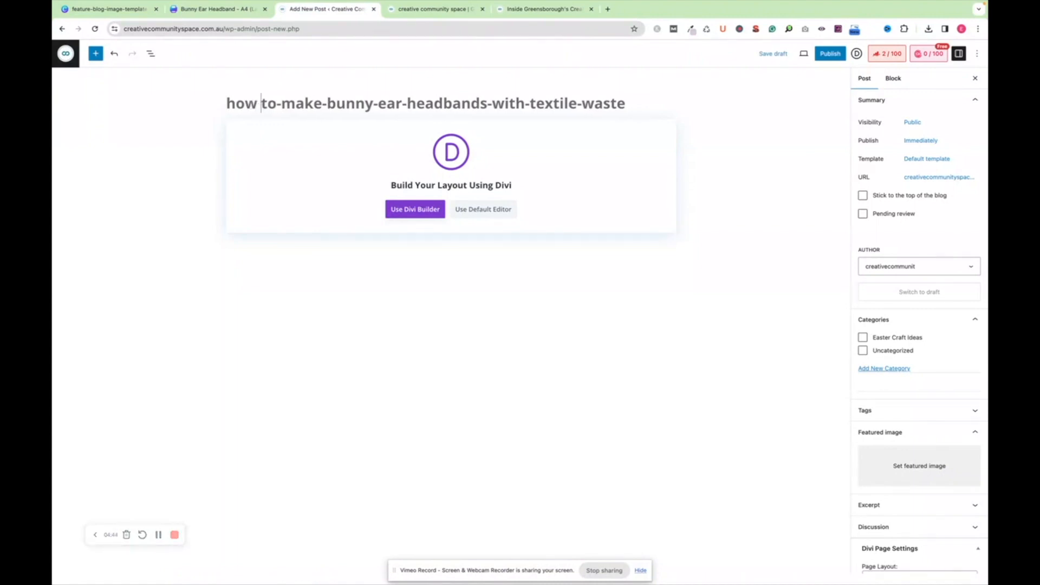
click(279, 104)
key(Delete)
click(326, 104)
key(Delete)
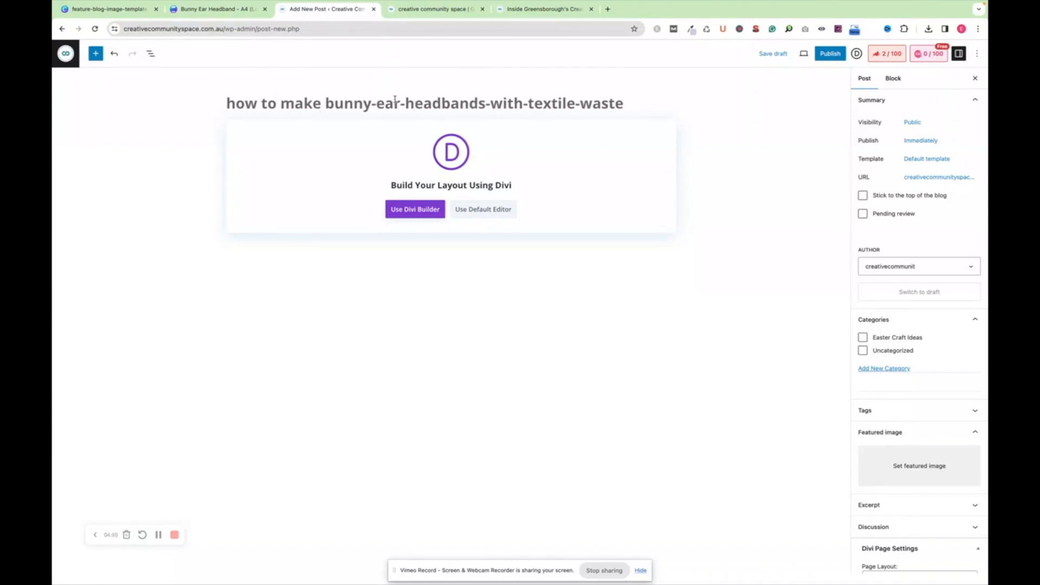
click(375, 104)
key(Delete)
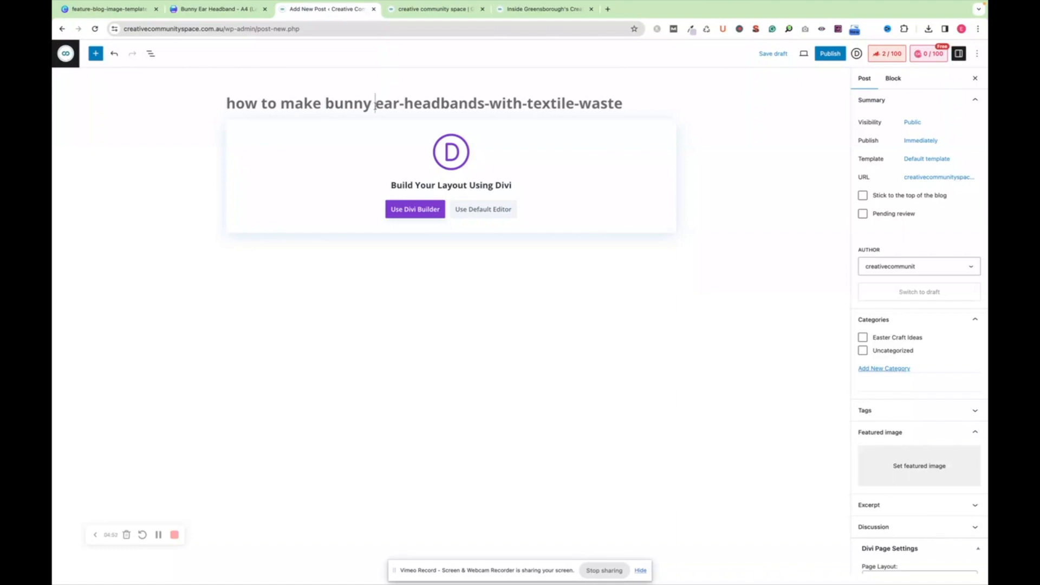
click(407, 103)
key(Delete)
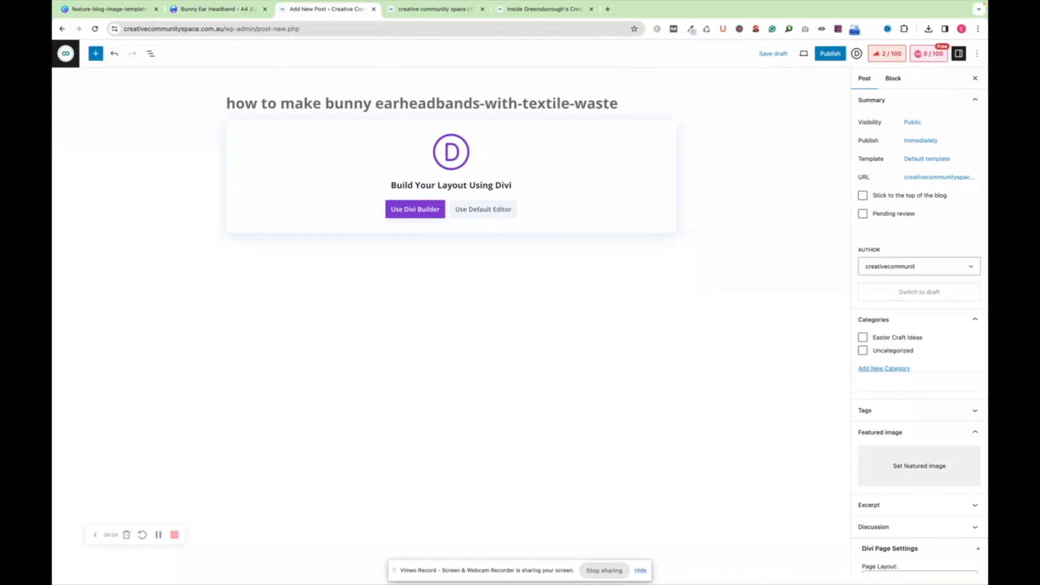
click(485, 103)
key(Delete)
click(526, 103)
key(BackSpace)
click(576, 103)
key(BackSpace)
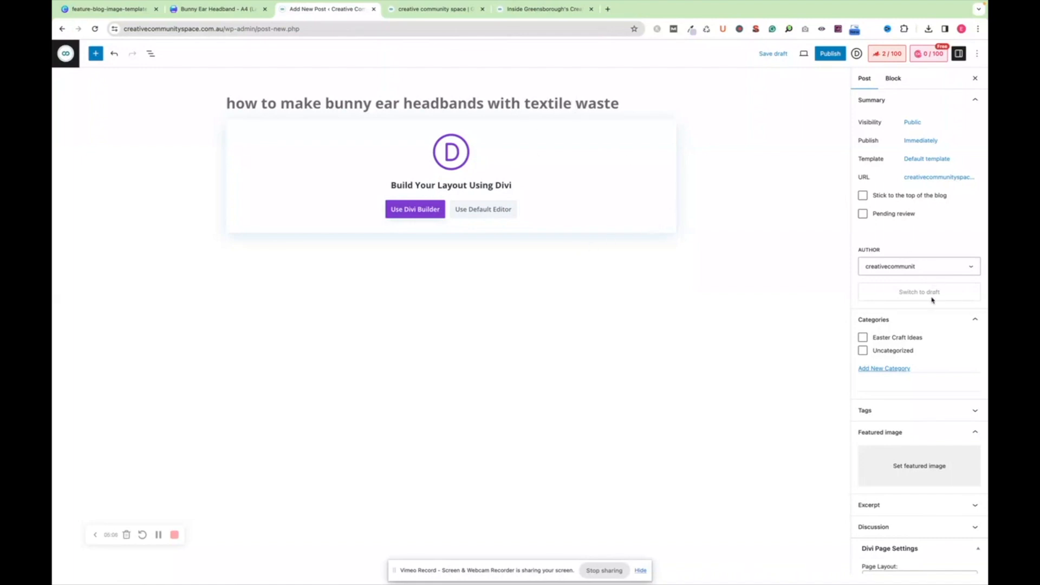
Assign the post to the Easter Craft Ideas category
scroll(933, 298, down, 1)
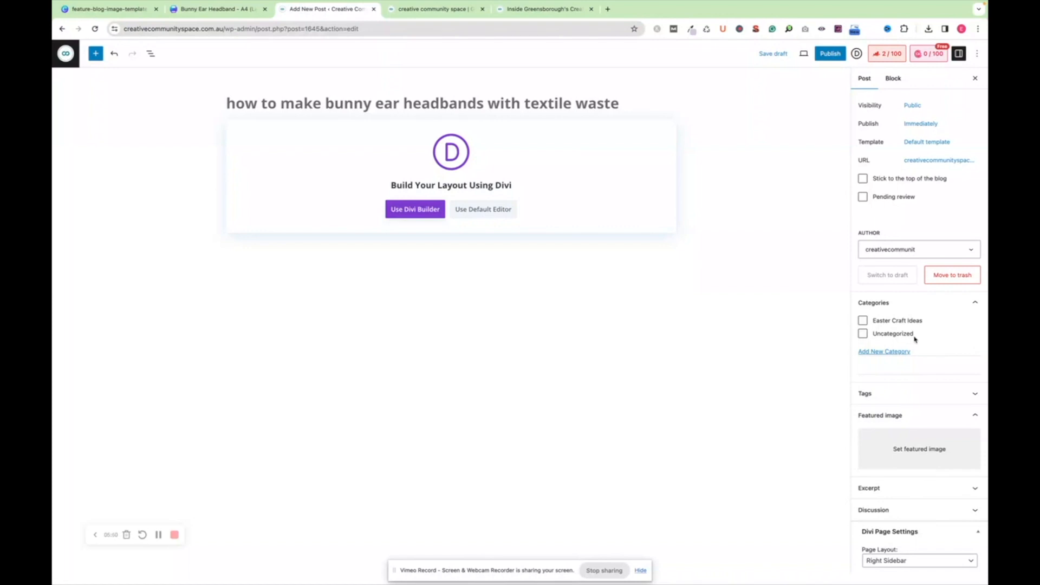
click(863, 321)
Check the alt text of how-to-make-bunny-ear-headbands-with-textile-waste.png in the media library and set it as the post's featured image
click(916, 453)
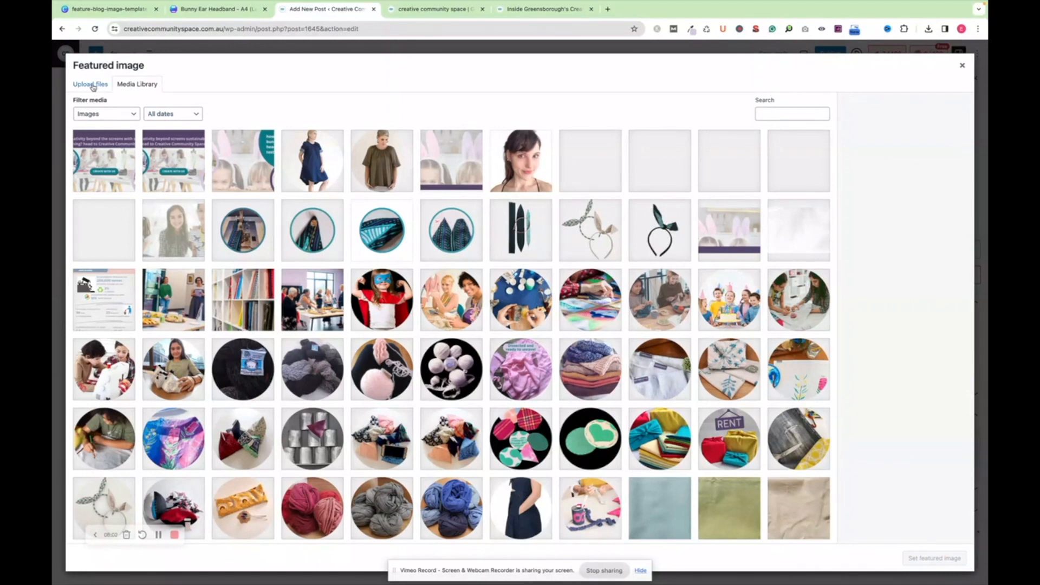
click(242, 165)
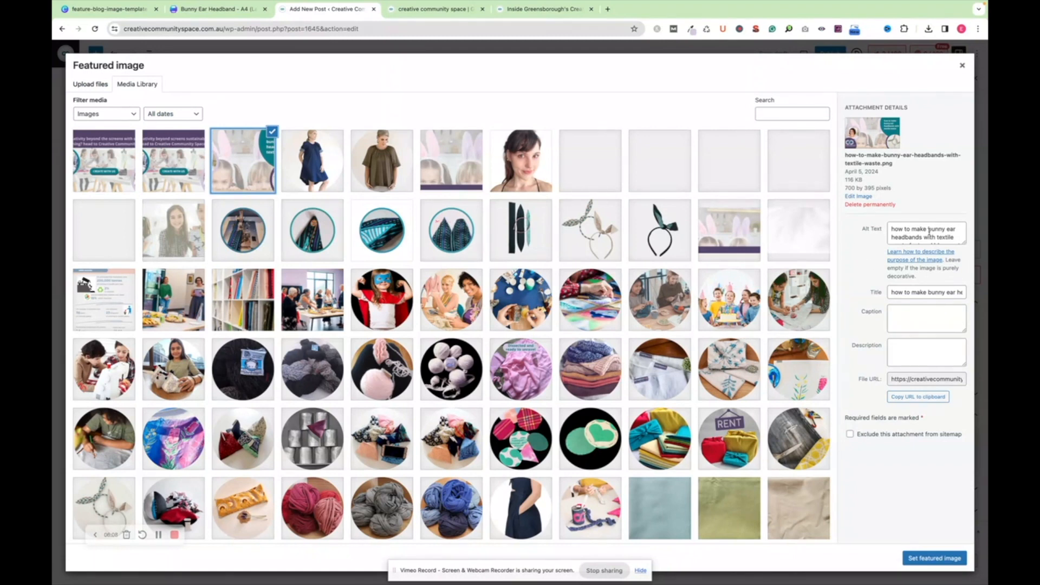
scroll(930, 232, down, 2)
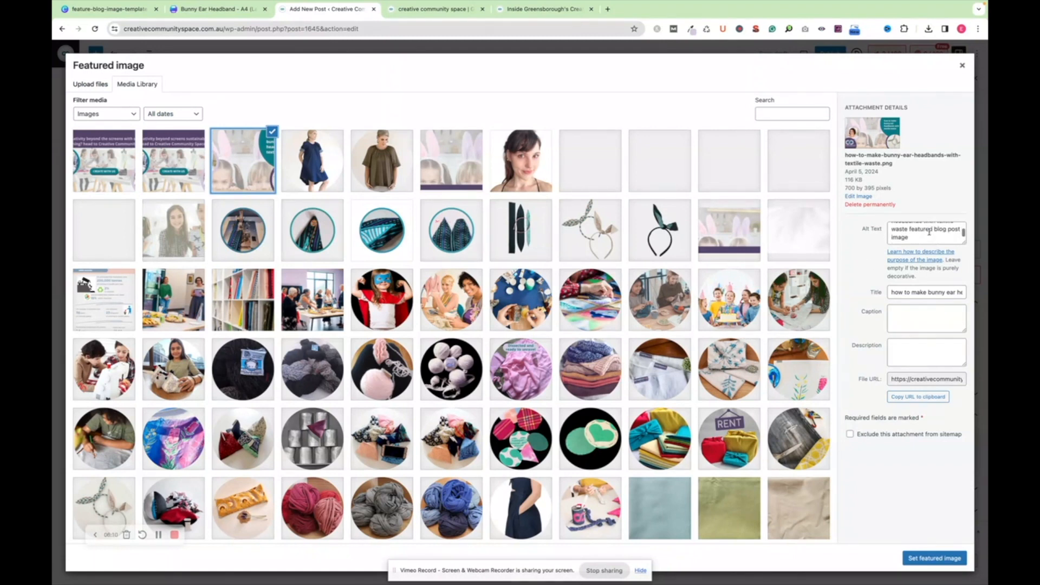
scroll(929, 232, up, 2)
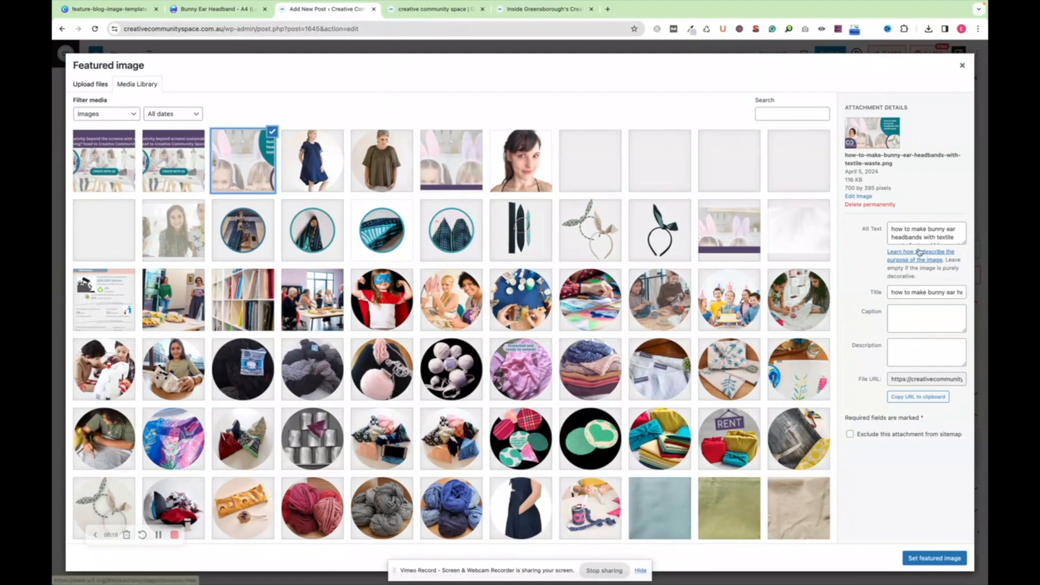
scroll(931, 232, down, 2)
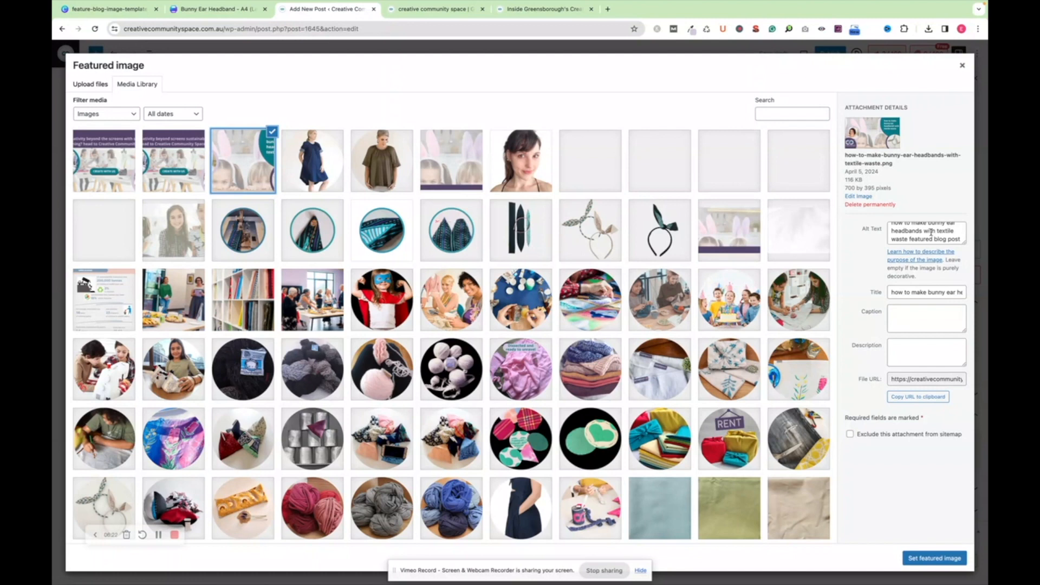
scroll(926, 232, up, 2)
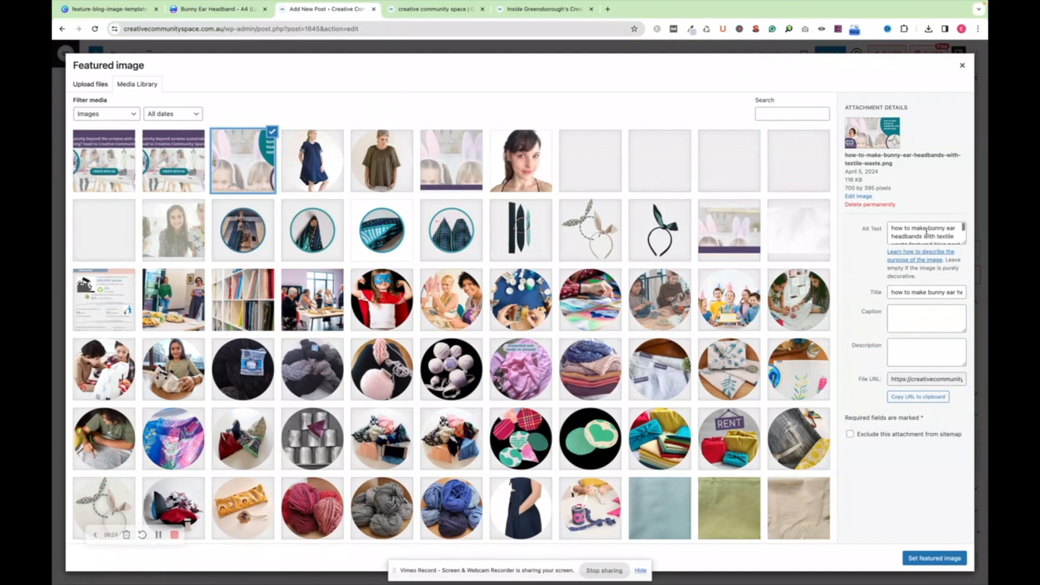
scroll(927, 232, down, 2)
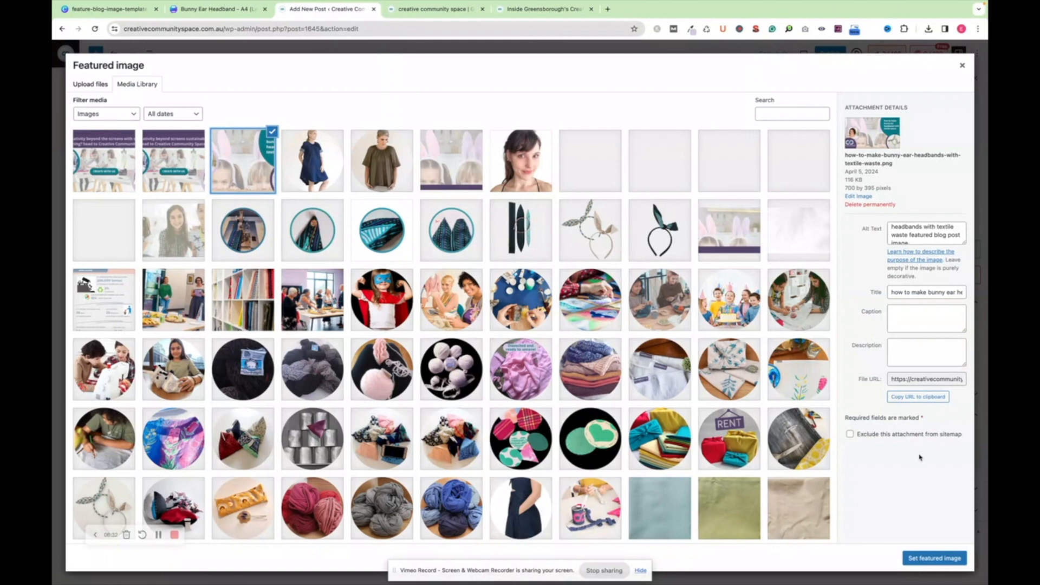
click(928, 558)
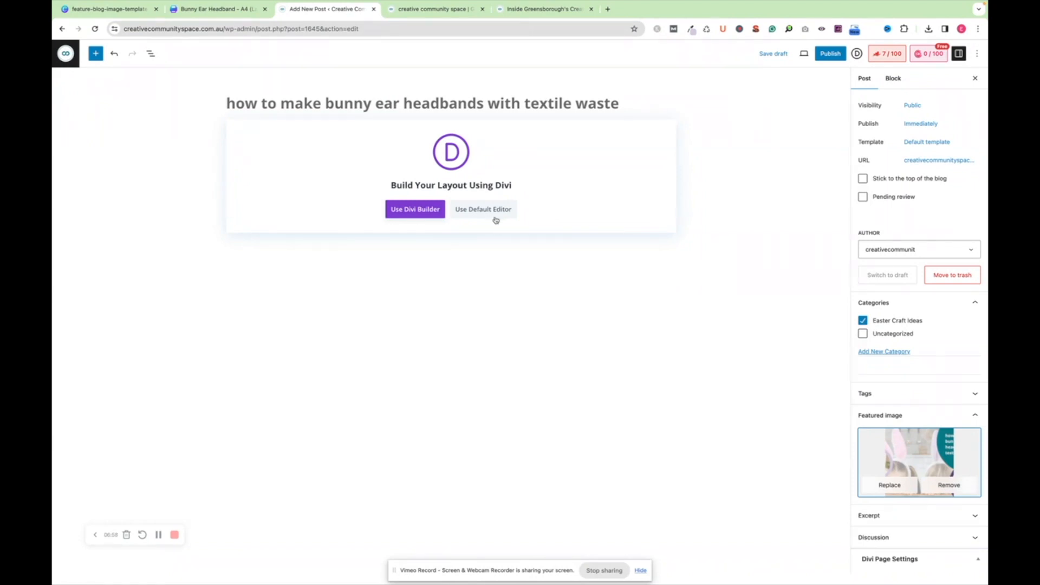
Leave the new post's editor without saving and move the draft "how to make bunny ear headbands with textile waste" to the trash
click(65, 58)
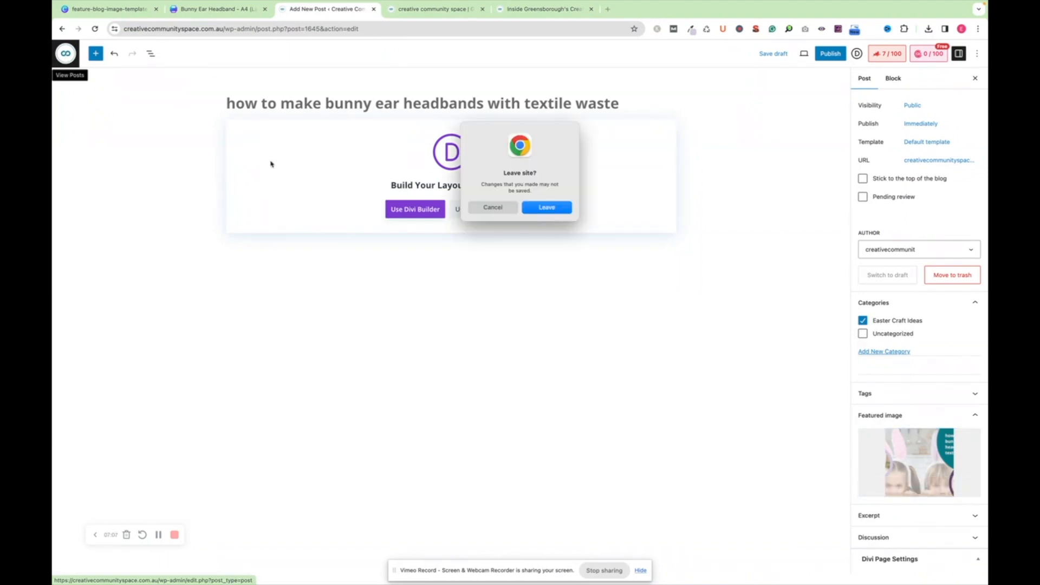
click(546, 210)
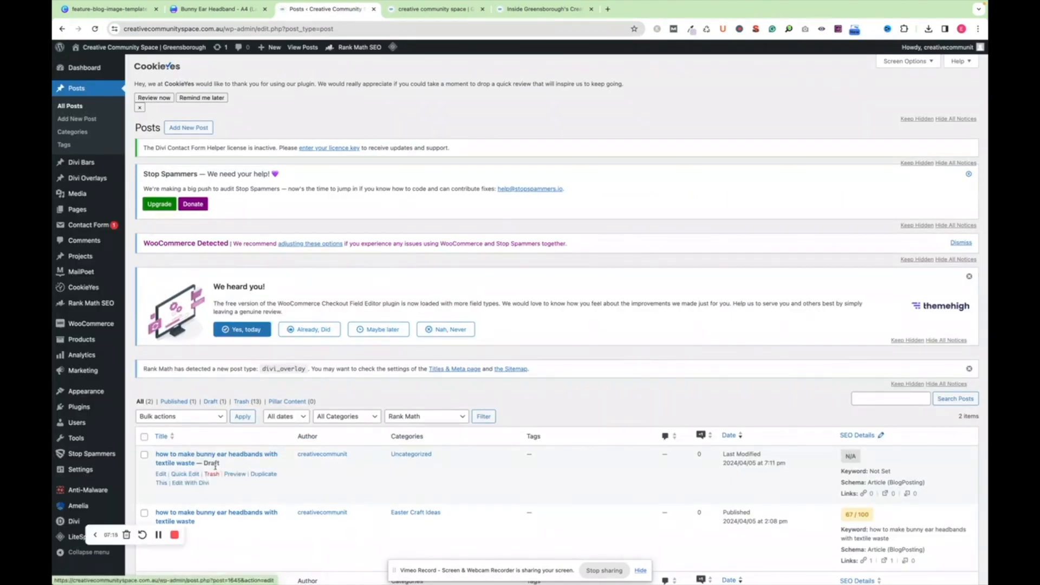
click(210, 475)
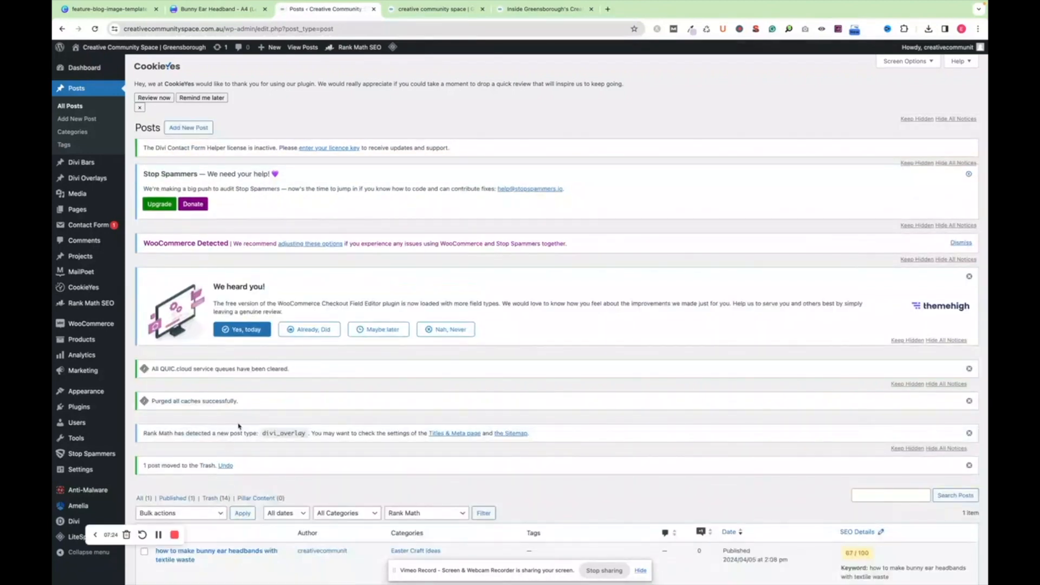
Open the published bunny ear headbands post for editing and select the "it's easy as hop, skip, and jump" subheading
scroll(210, 477, down, 2)
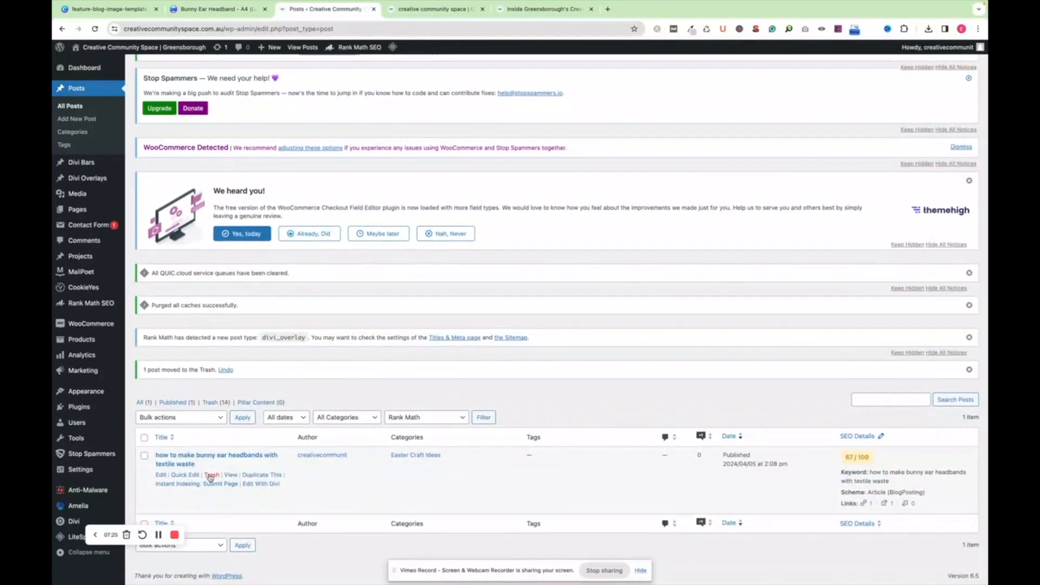
click(161, 475)
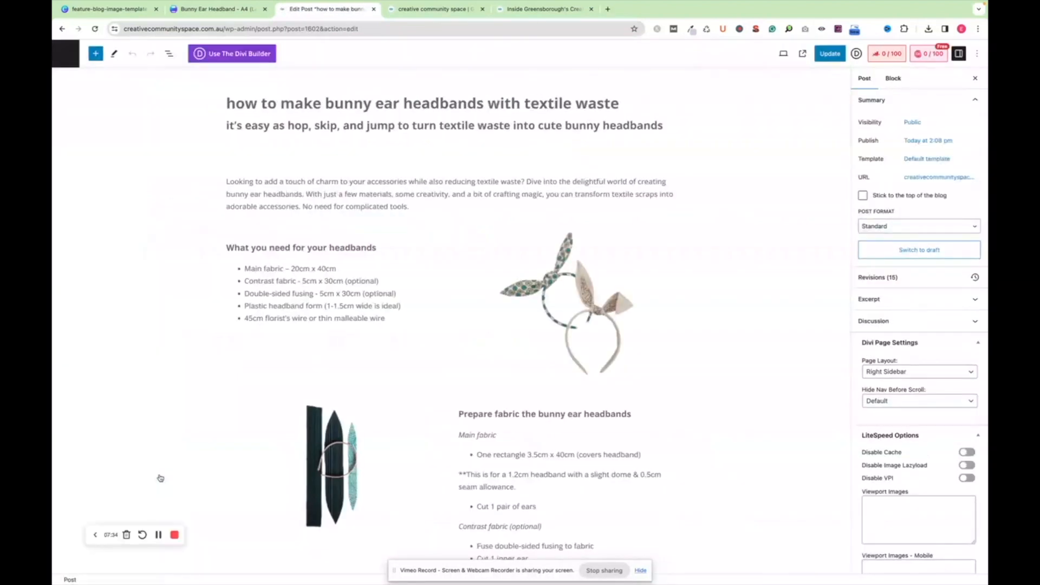
click(516, 125)
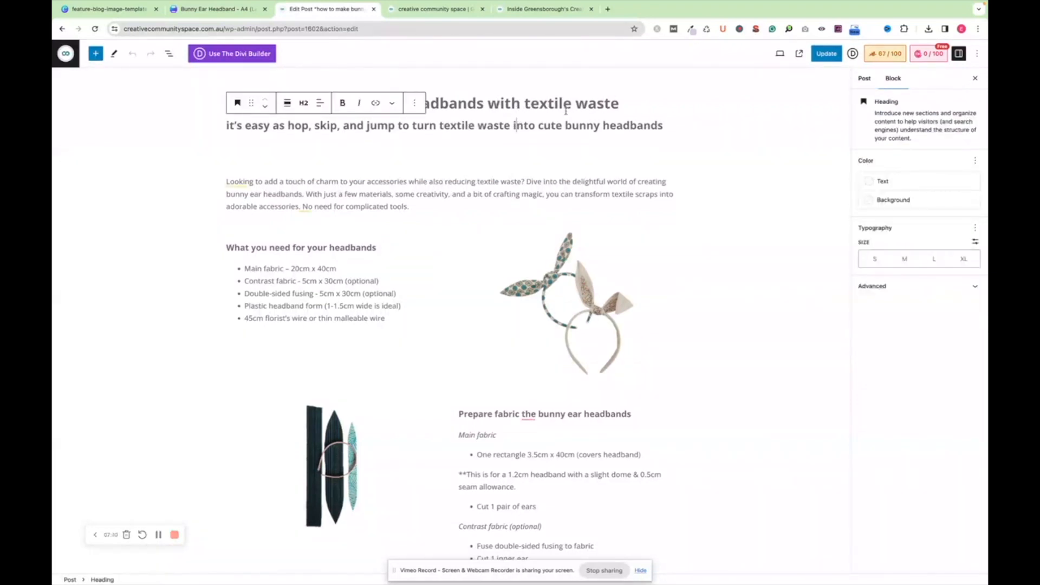
Insert a Heading block directly below the "it's easy as hop, skip, and jump" subheading
click(560, 124)
click(684, 126)
click(672, 126)
key(Return)
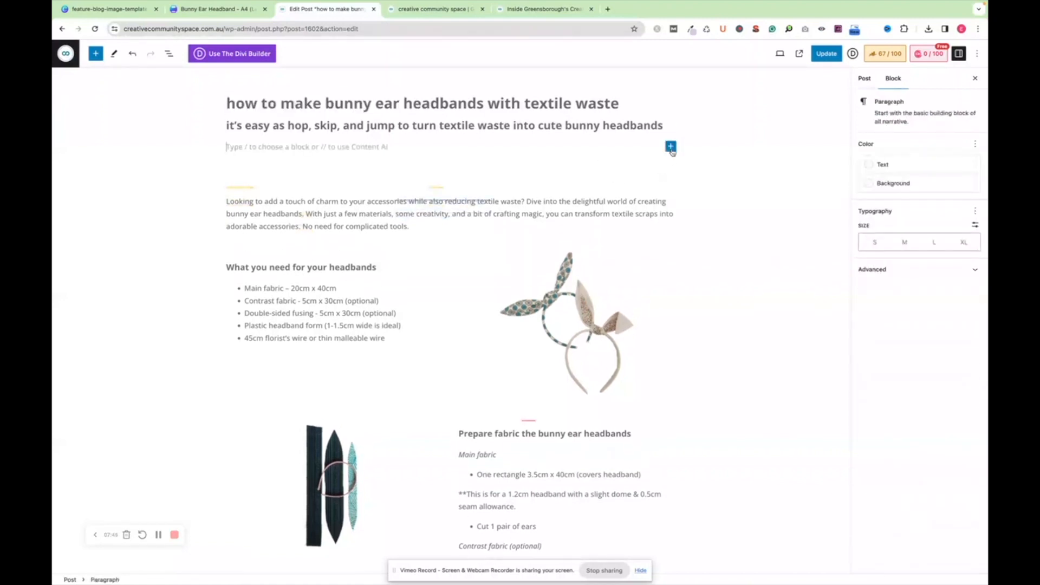
click(671, 147)
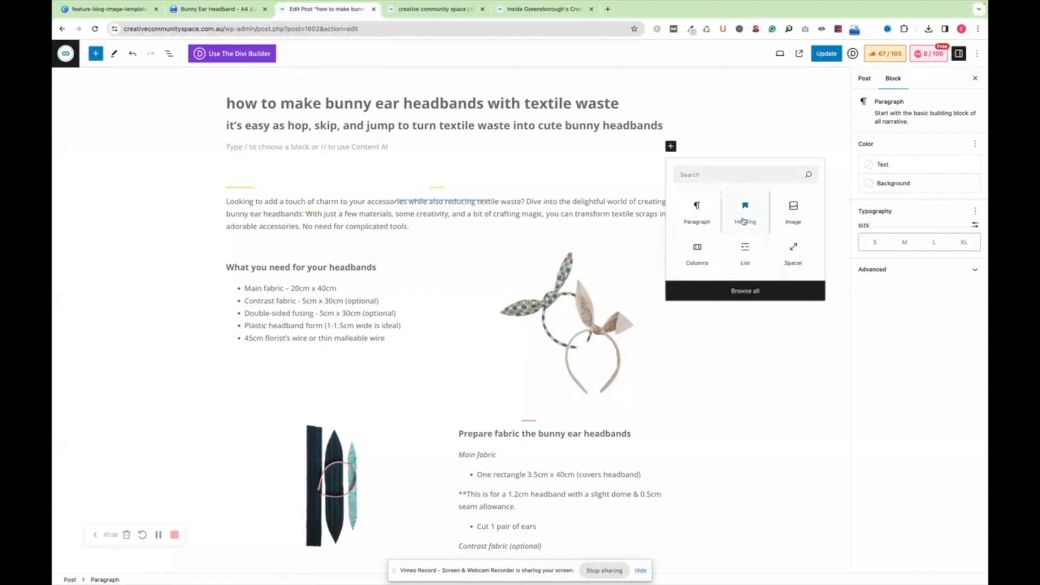
click(744, 217)
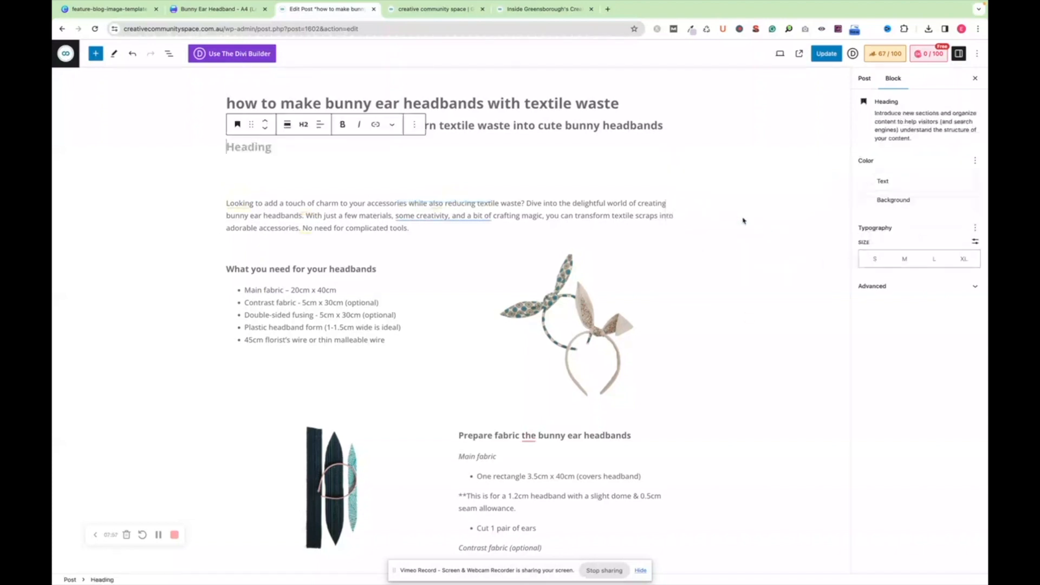
View the available heading levels for the empty heading block below the subheading
click(306, 130)
click(314, 168)
click(301, 130)
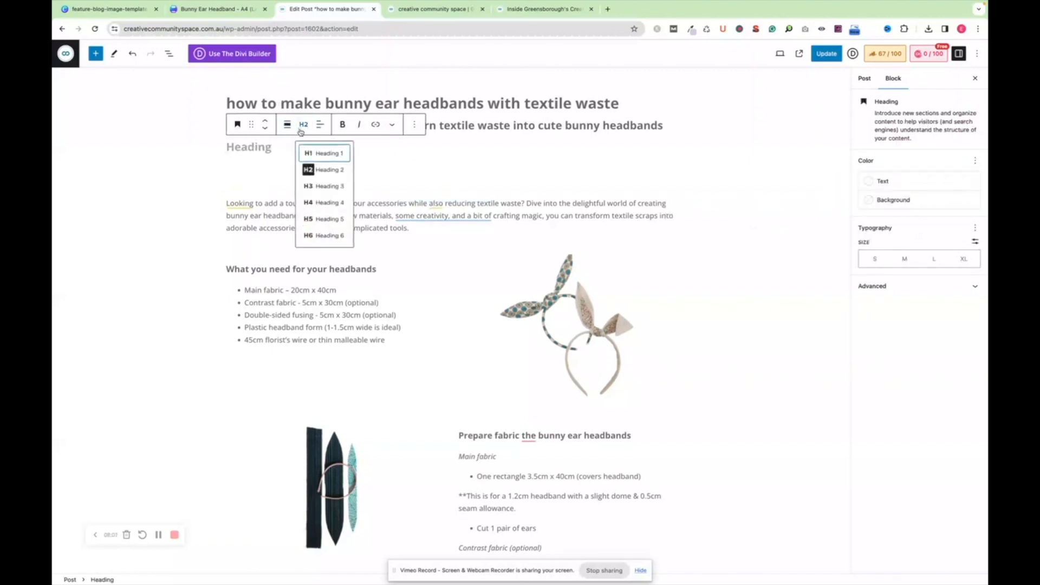
click(267, 148)
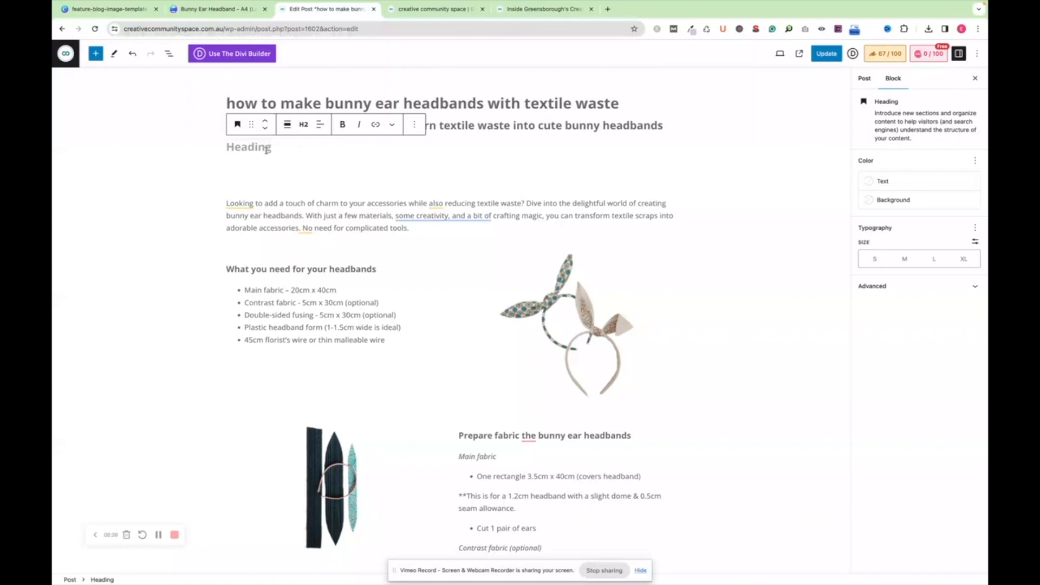
Delete the empty heading block below the subheading
click(520, 130)
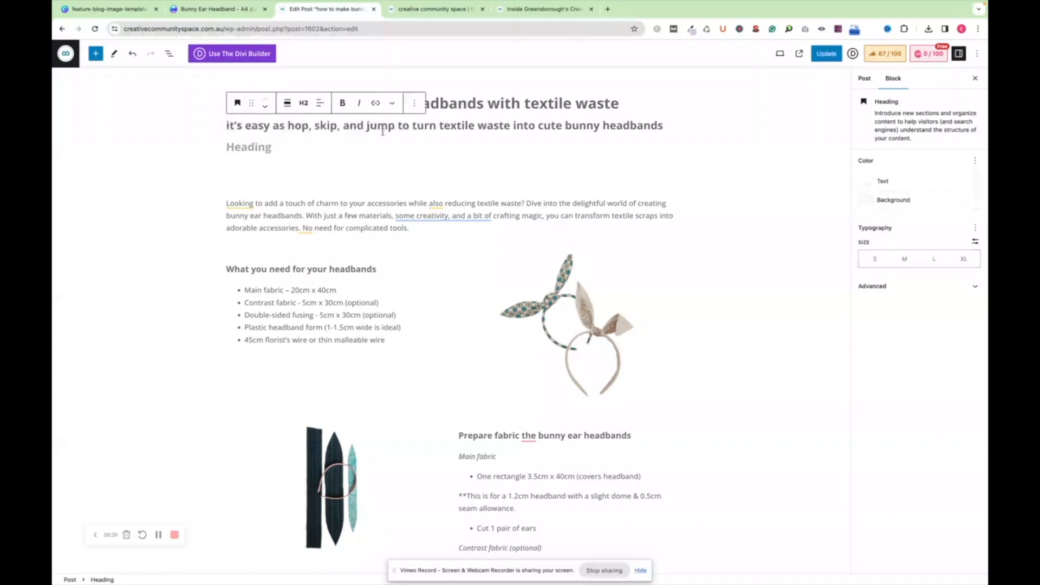
click(402, 141)
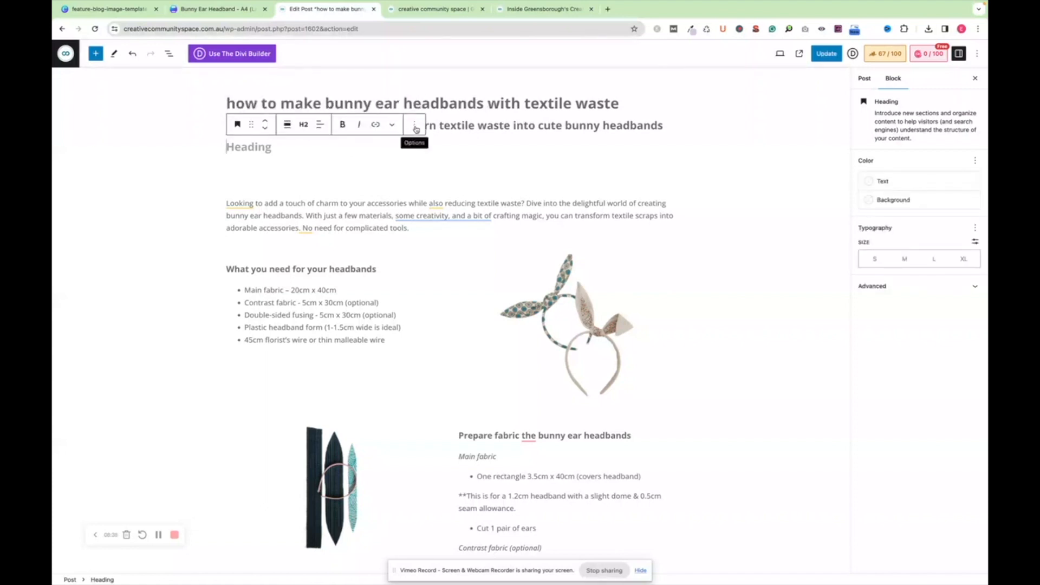
click(414, 125)
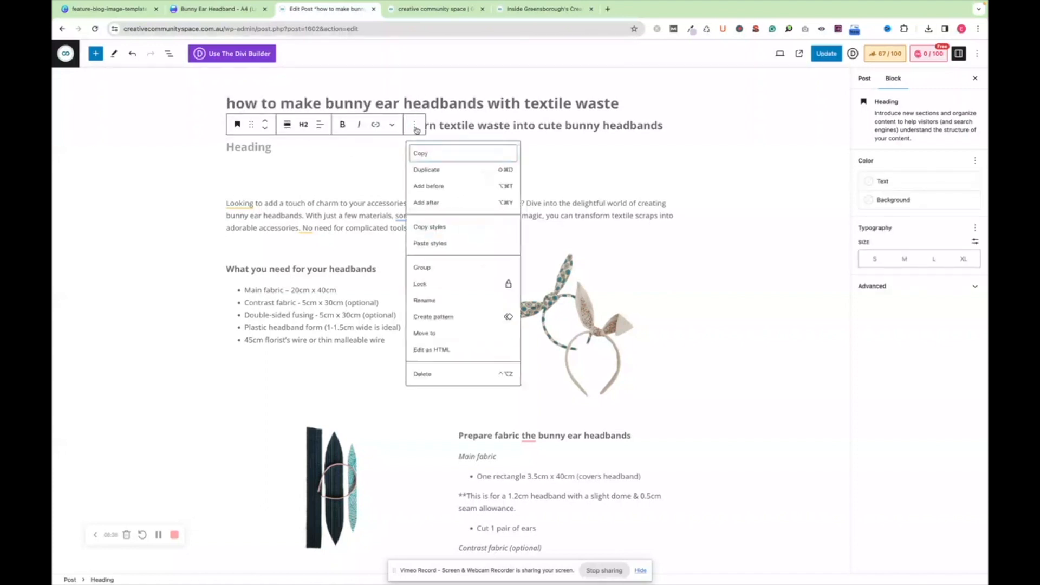
click(446, 376)
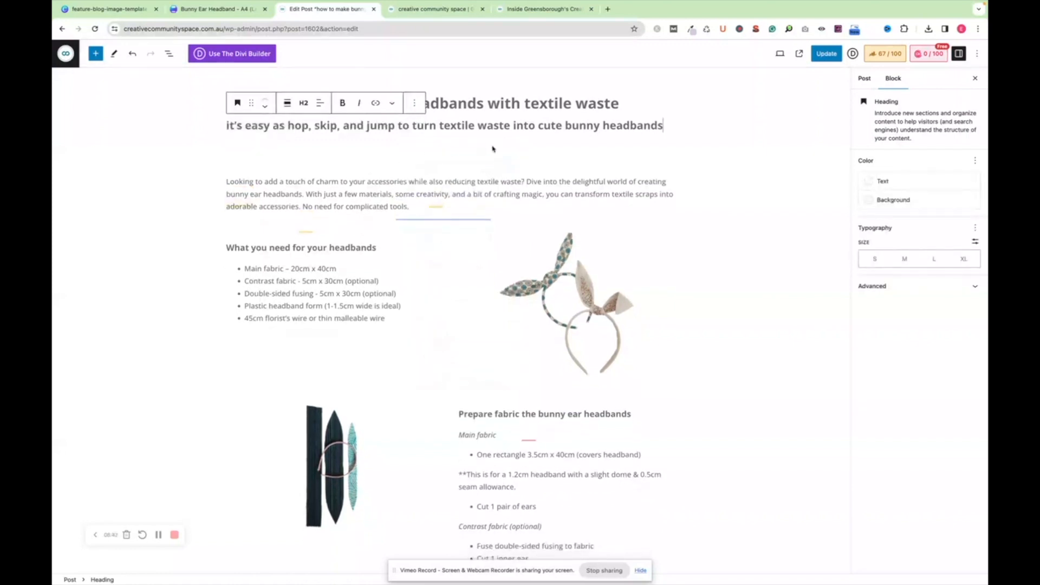
Check the heading levels of "What you need for your headbands" and "Prepare fabric the bunny ear headbands", and inspect the spacer below the subheading
click(477, 158)
click(378, 235)
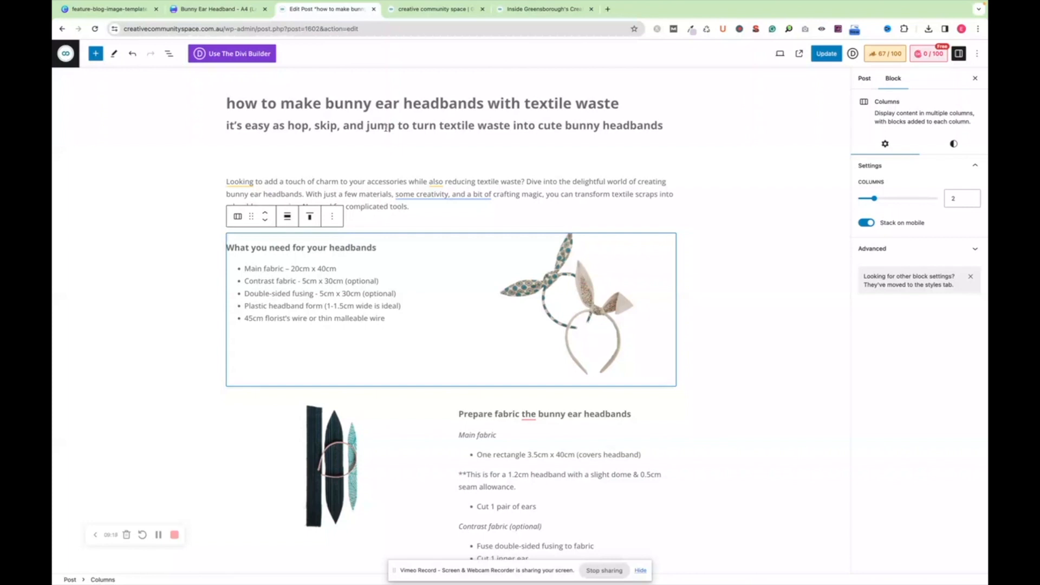
click(366, 248)
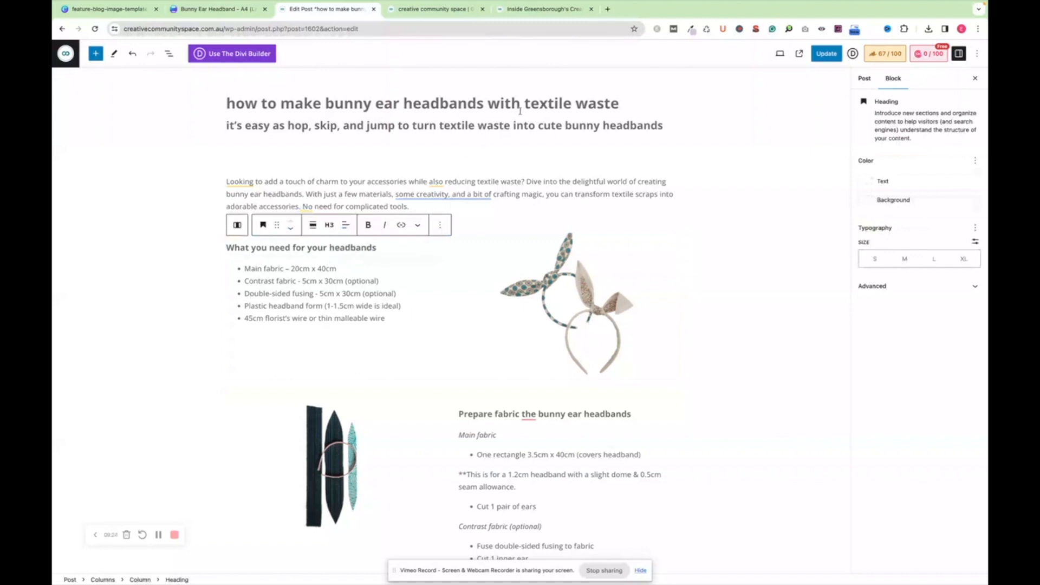
click(569, 413)
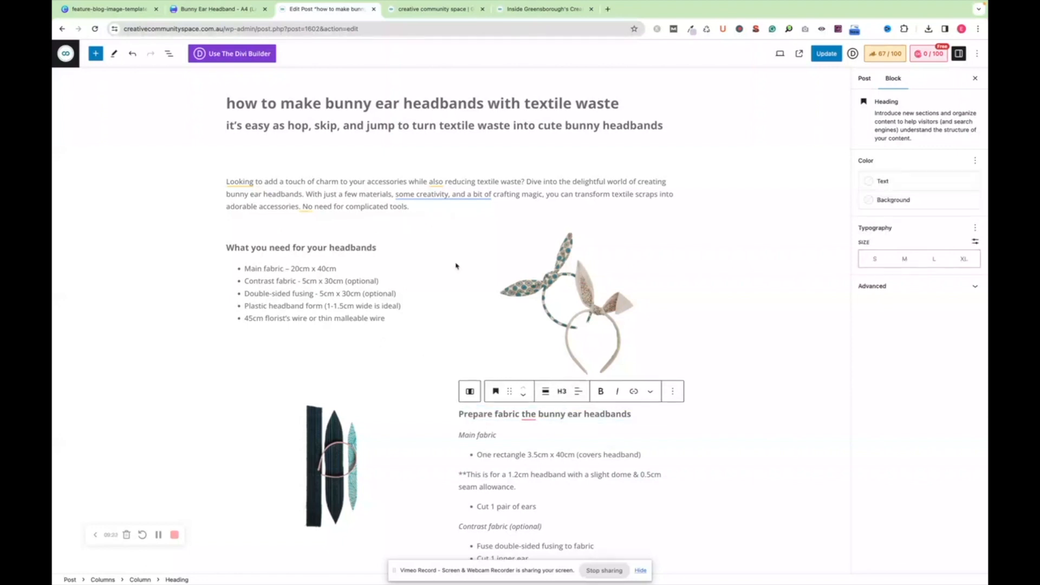
click(459, 139)
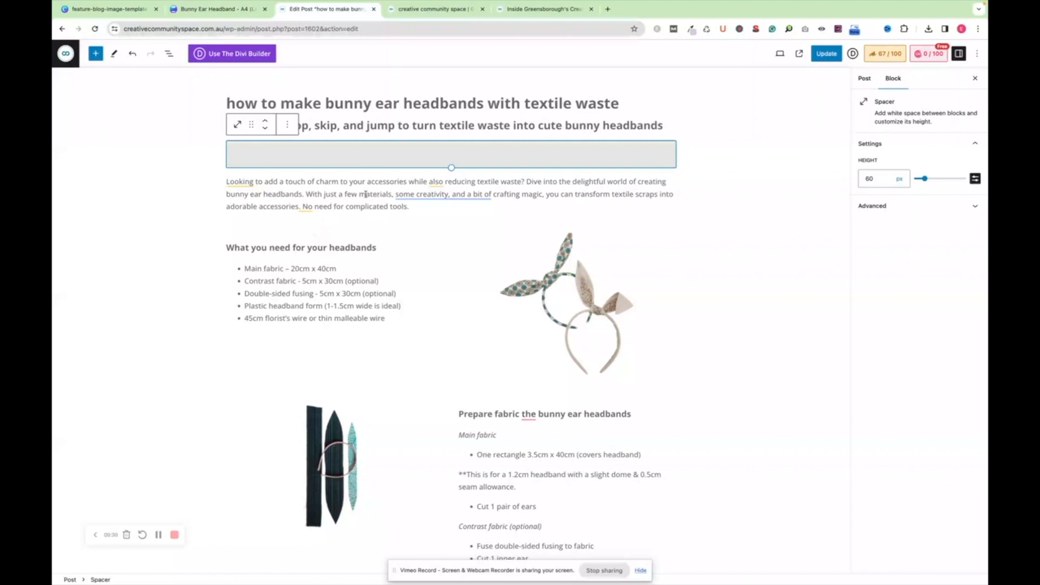
mouse_move(411, 191)
Add an empty paragraph block below the subheading, view the block types it can become, and remove it
click(689, 134)
click(667, 126)
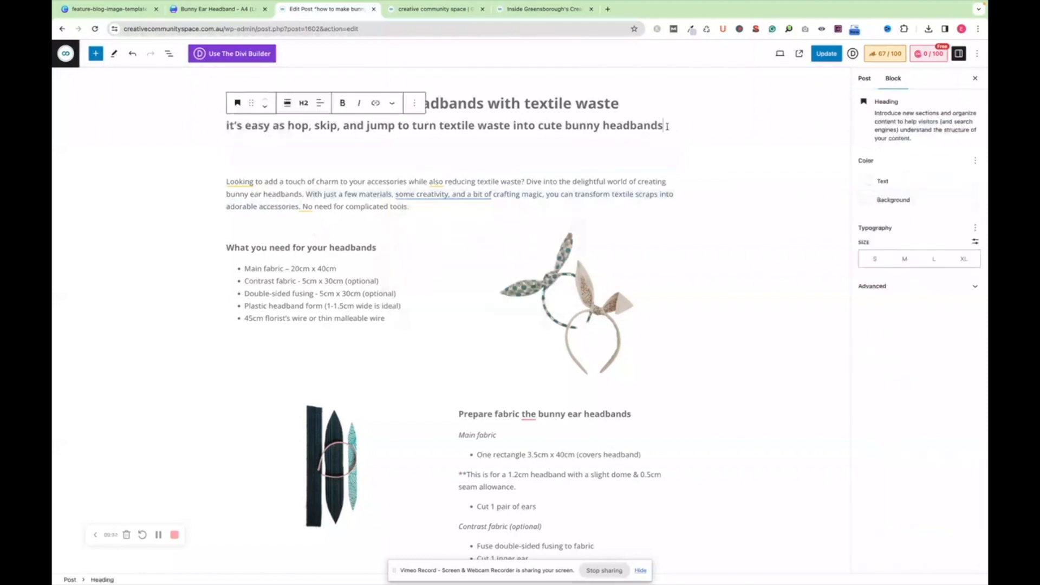
key(Return)
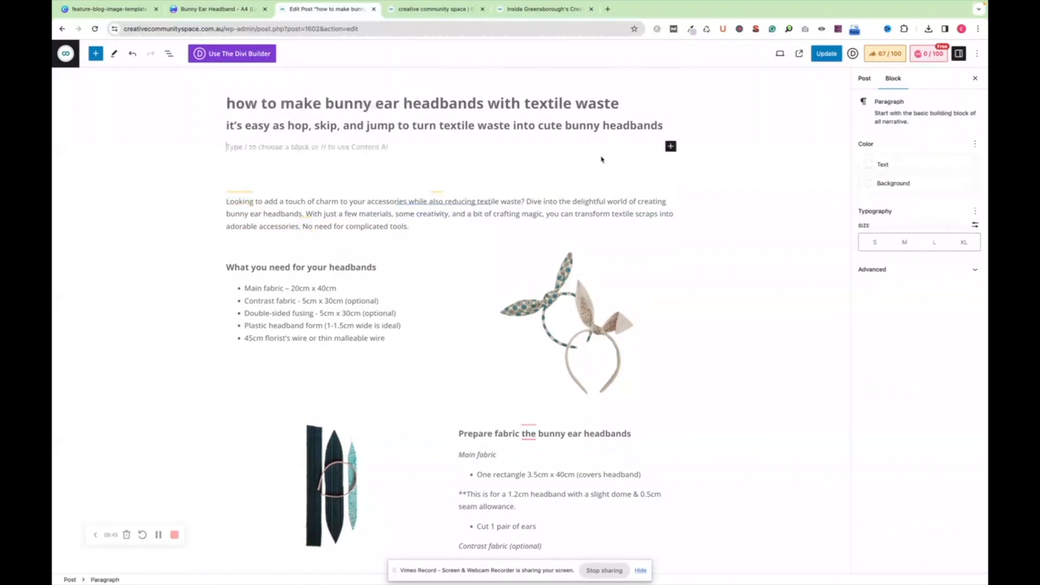
click(671, 147)
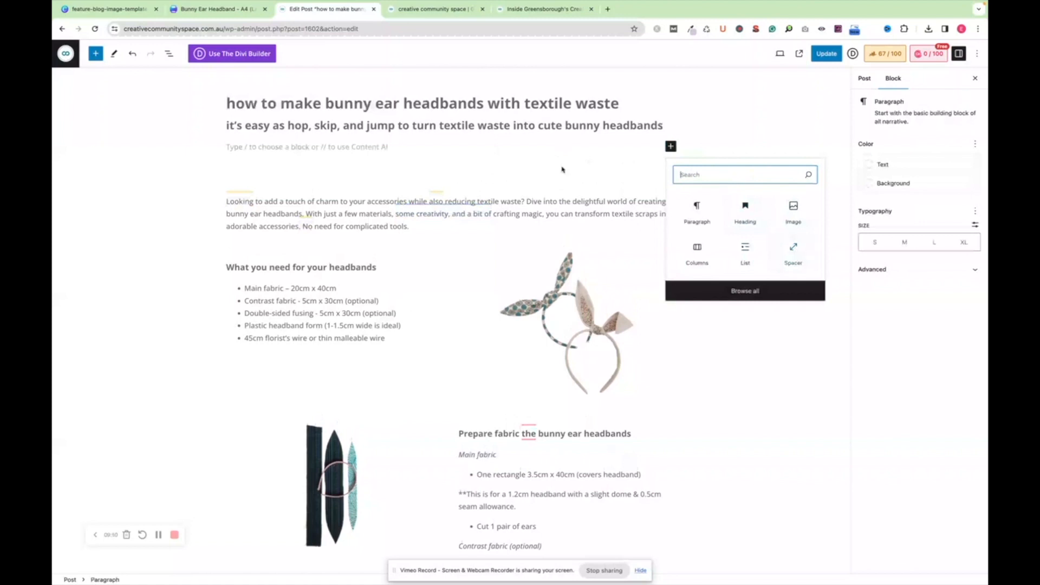
click(467, 163)
click(503, 145)
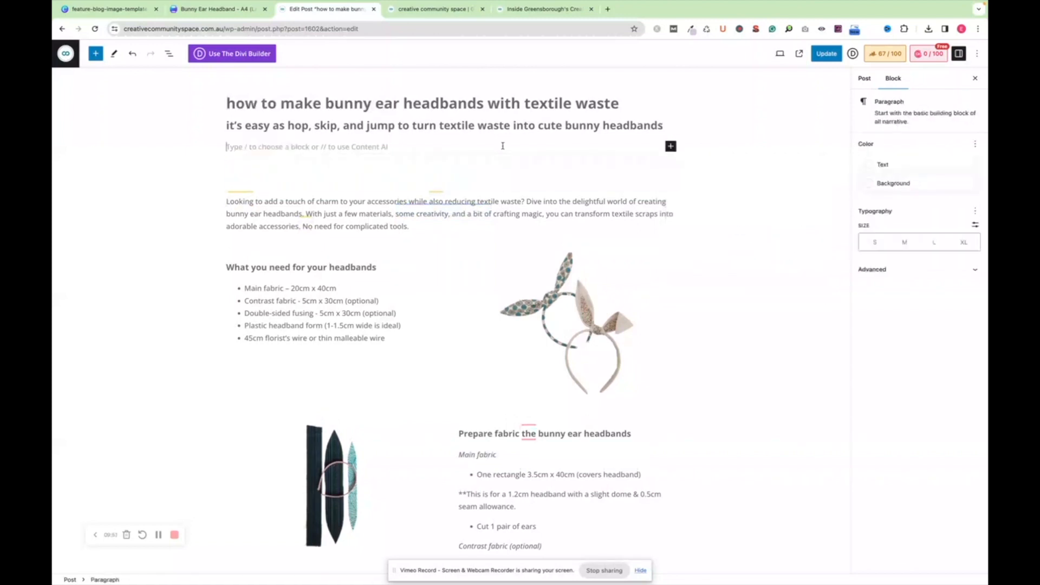
click(671, 146)
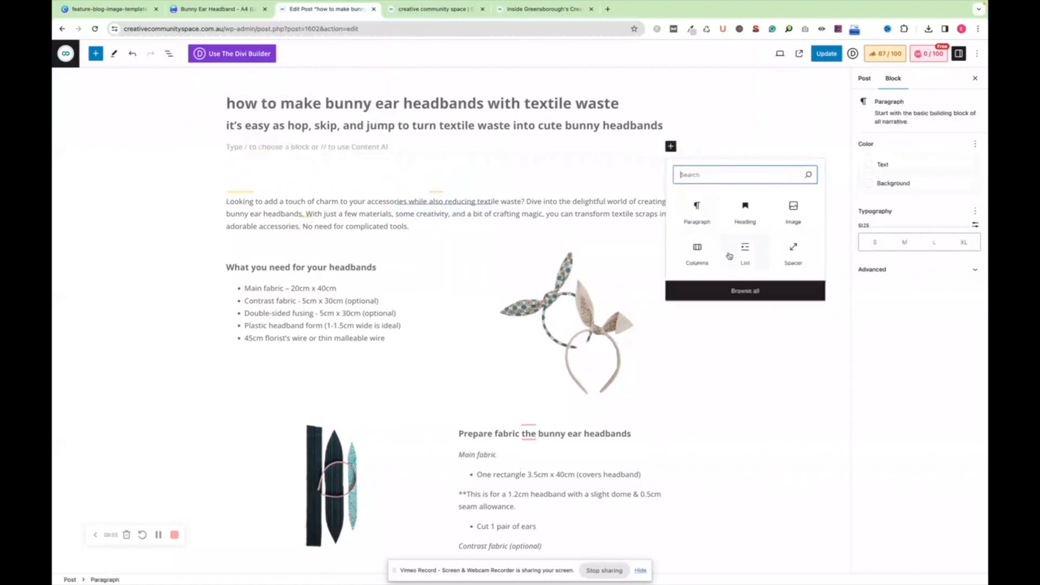
click(581, 163)
click(566, 145)
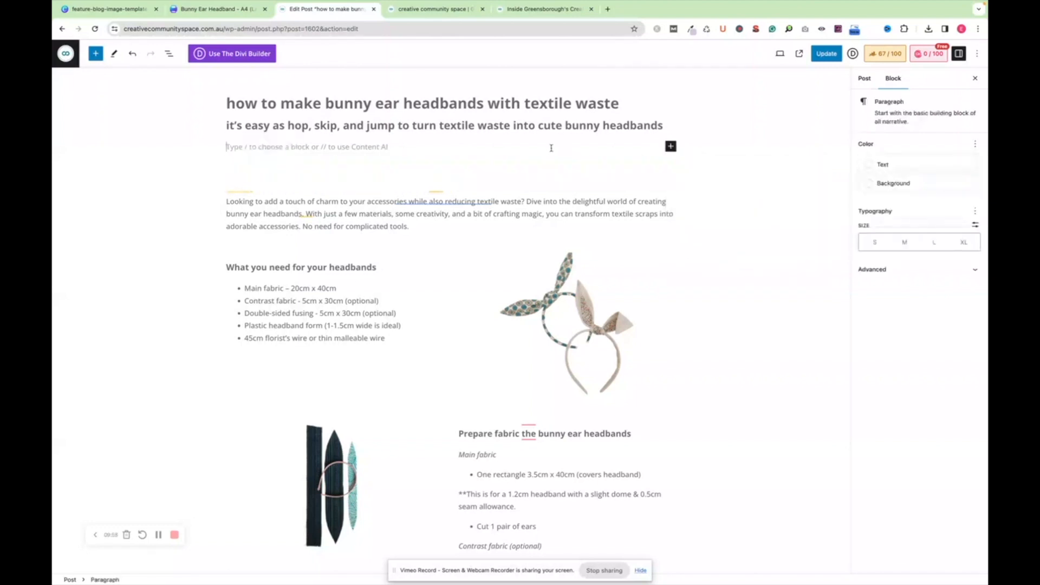
key(BackSpace)
Examine how the post is built from the spacer, intro paragraph, section heading, materials list and headband image blocks
click(385, 147)
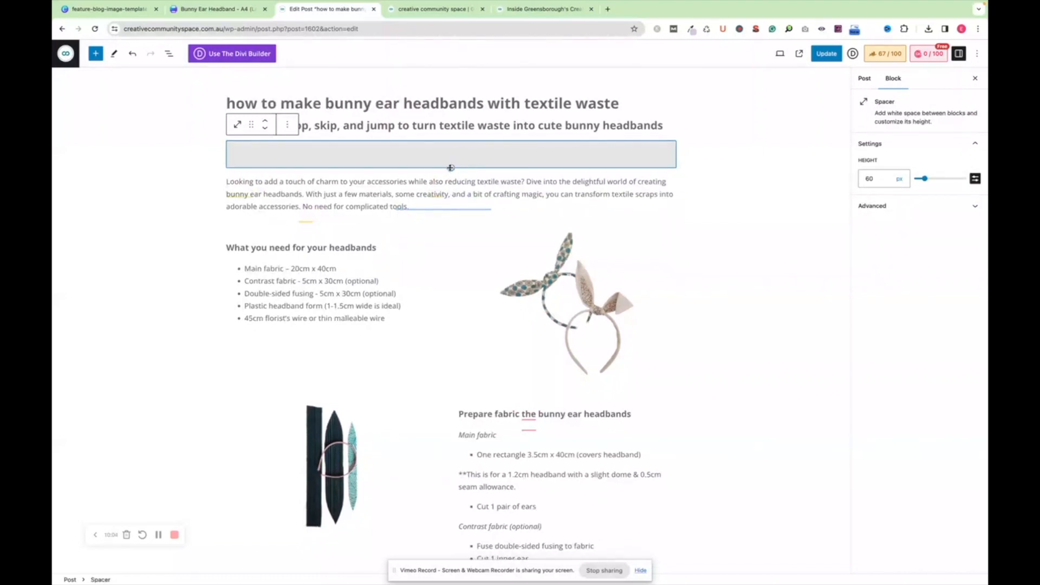
click(415, 196)
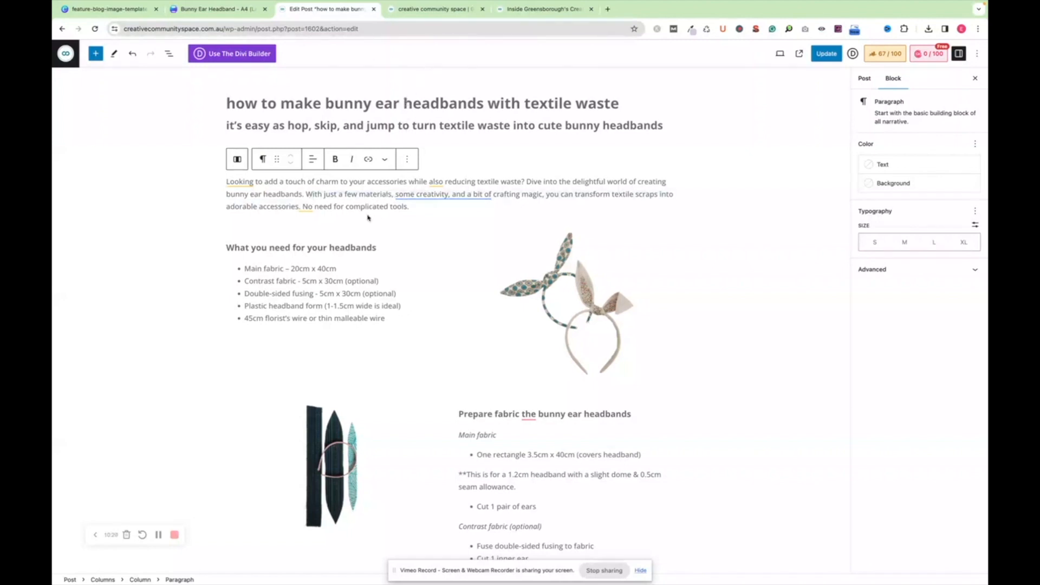
scroll(368, 218, down, 2)
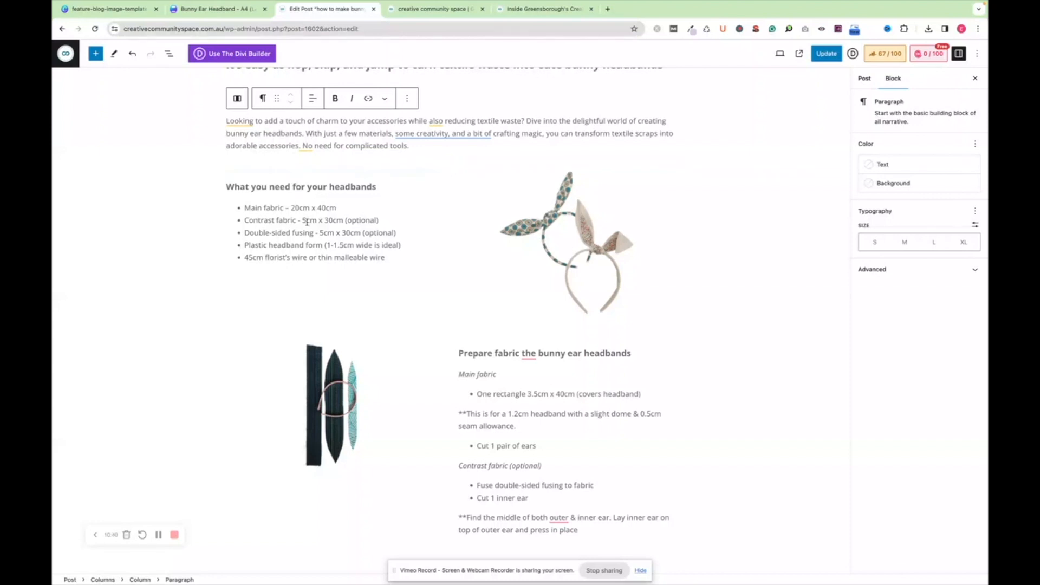
click(296, 206)
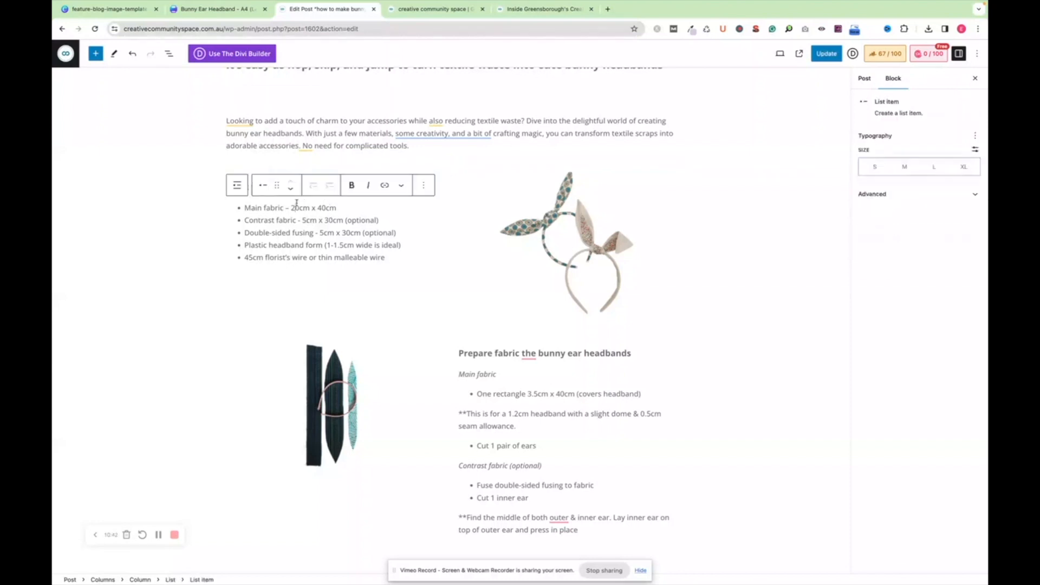
click(571, 236)
click(346, 221)
click(575, 252)
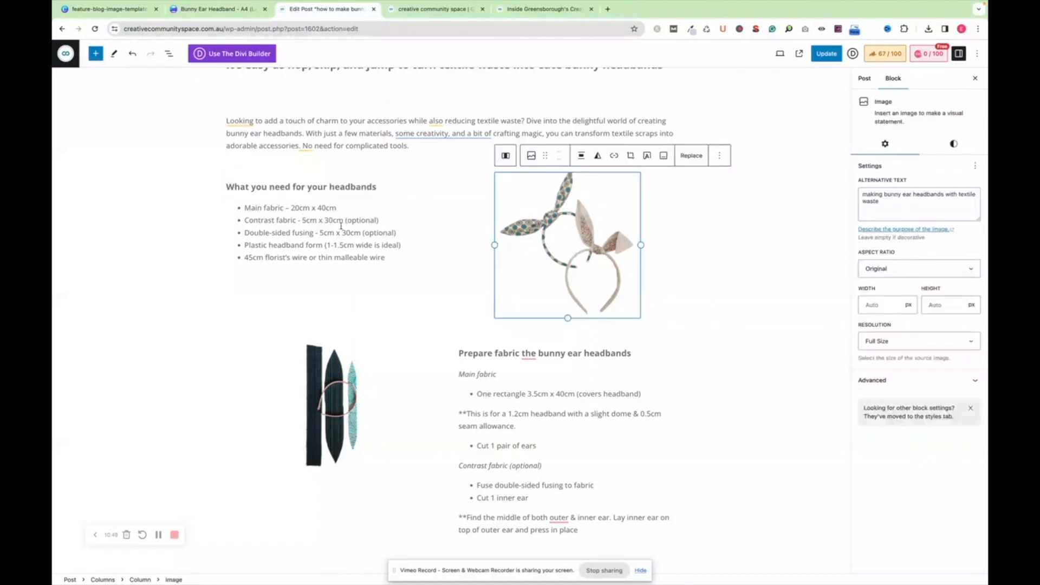
click(341, 223)
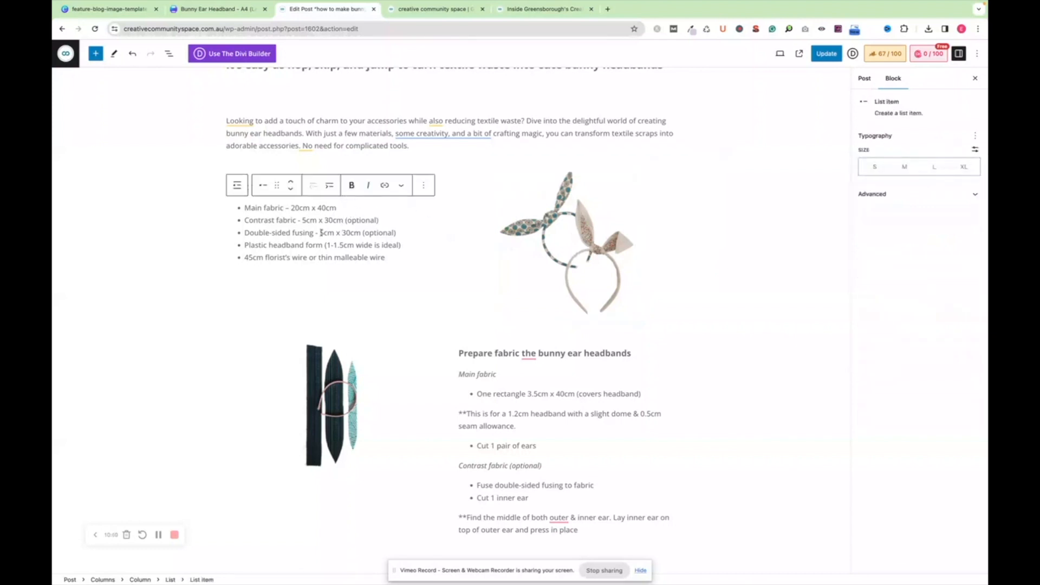
click(183, 222)
click(266, 185)
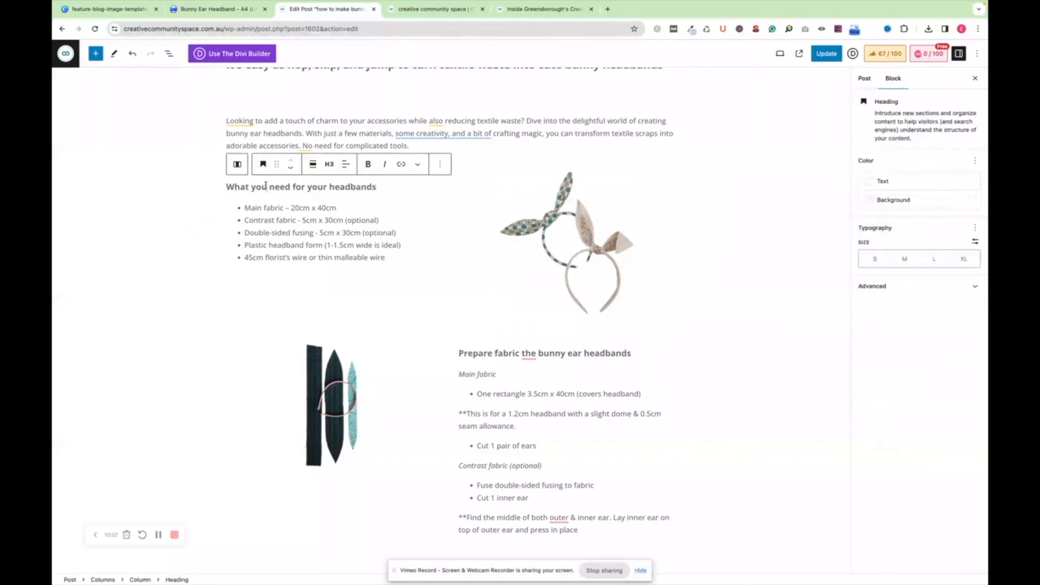
Insert a nested Columns block below the intro paragraph, view its layout variations, and delete it
click(459, 206)
click(470, 156)
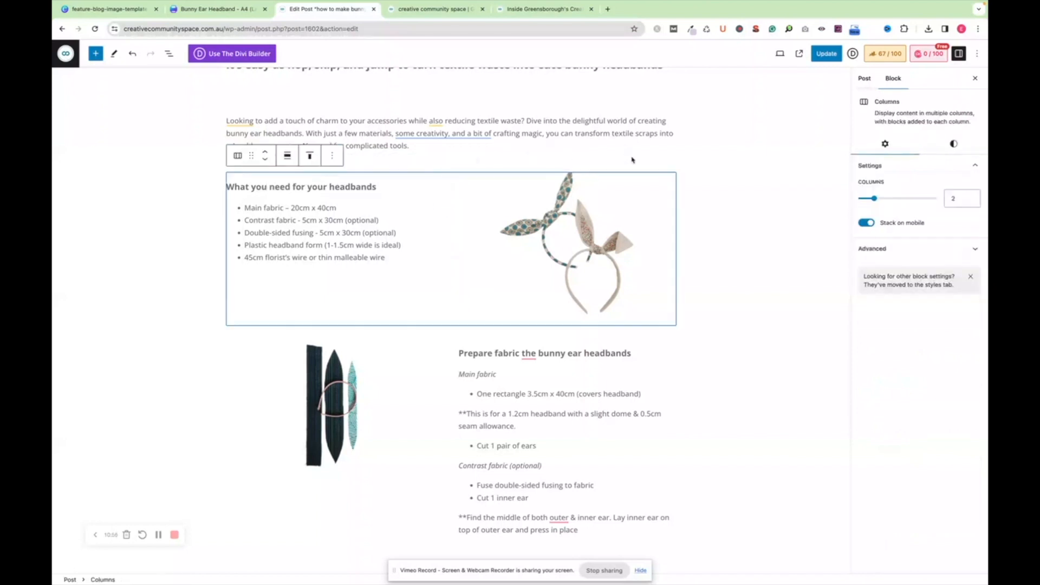
click(637, 158)
click(670, 155)
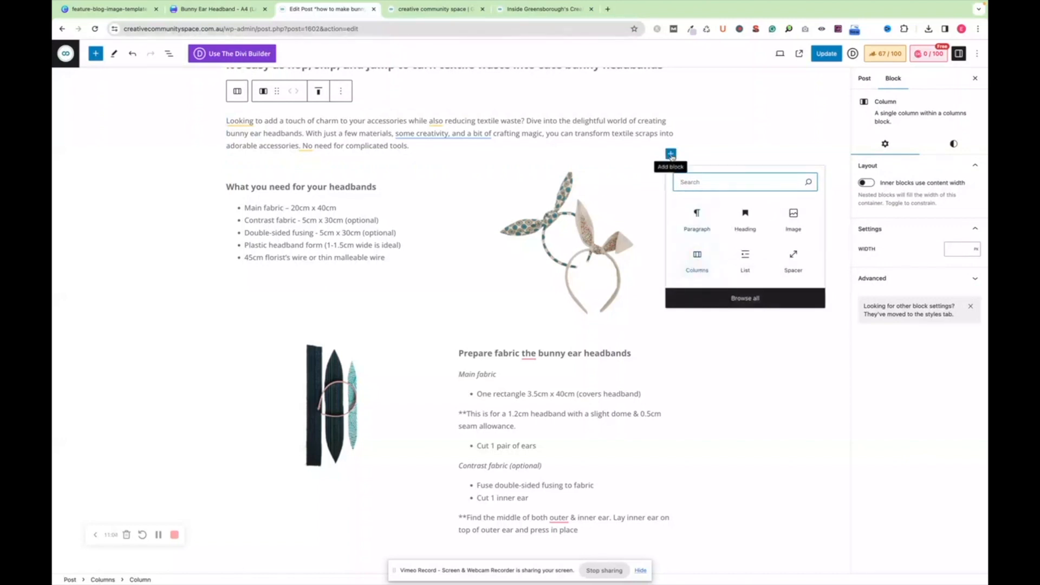
click(698, 255)
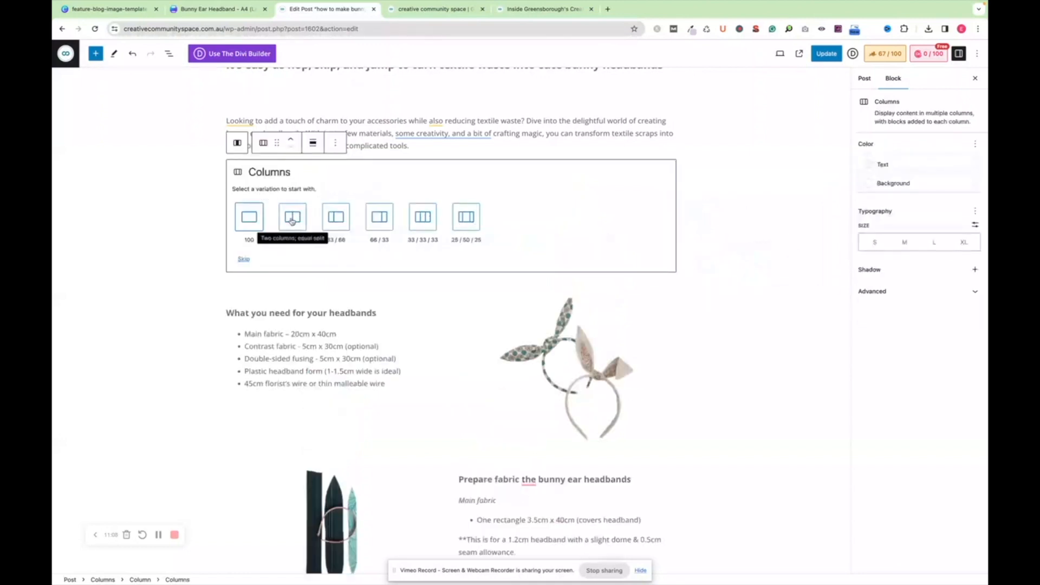
click(727, 298)
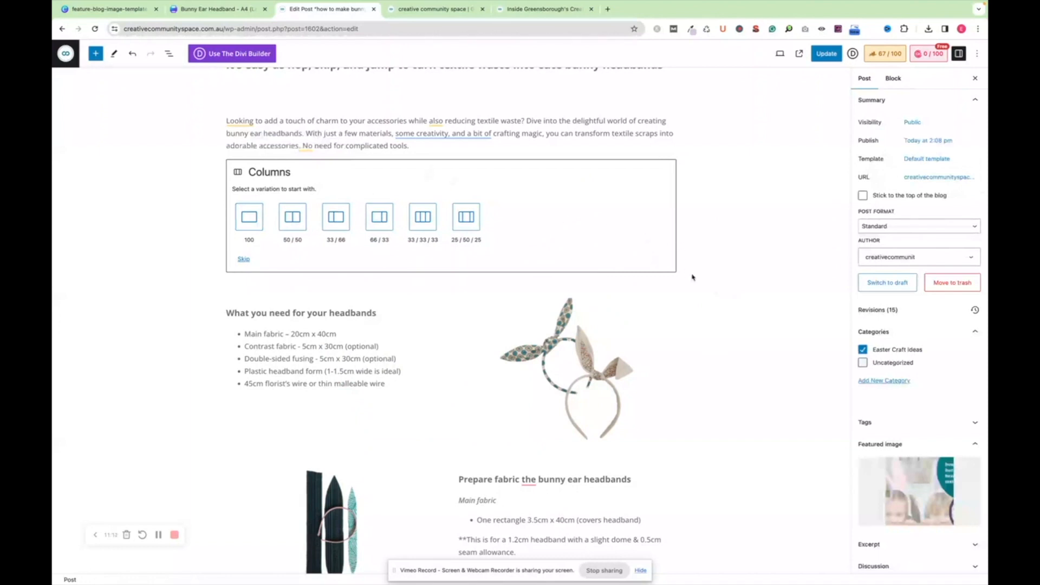
click(632, 248)
key(Delete)
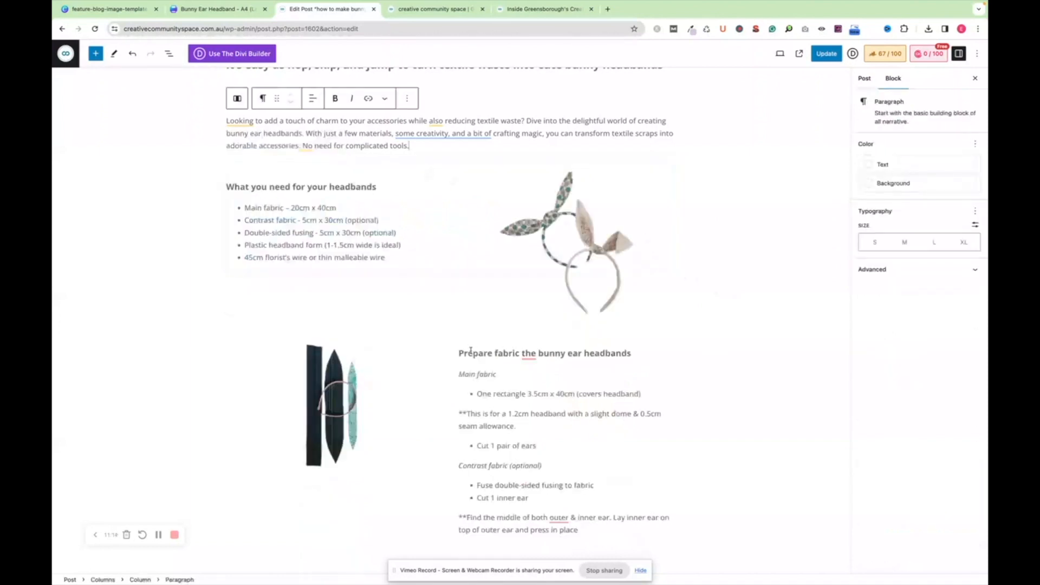
Examine how the materials list, fabric preparation section, circular photos and Machine sewing section are laid out
click(385, 242)
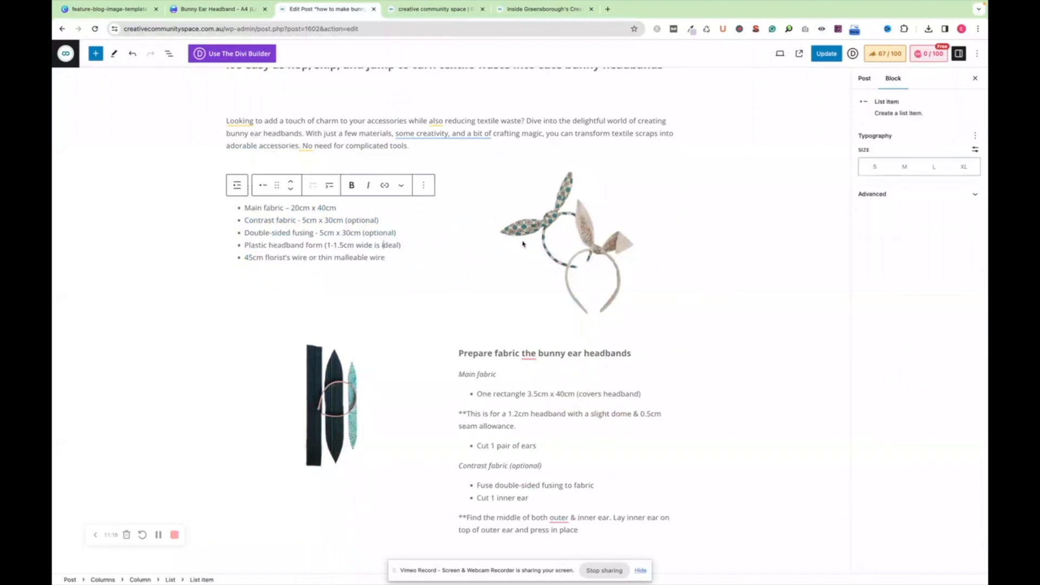
scroll(516, 262, down, 2)
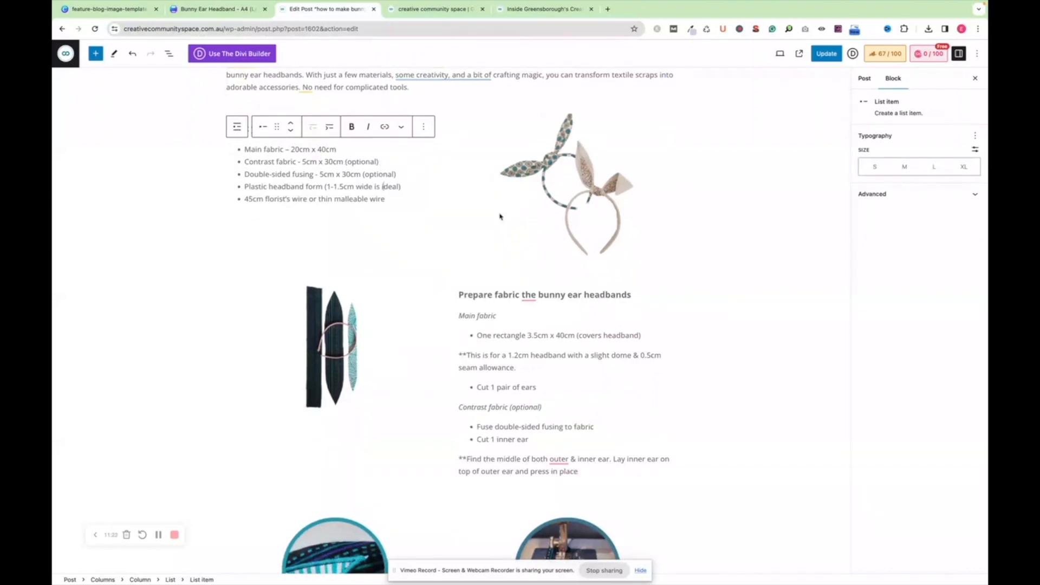
scroll(445, 295, down, 5)
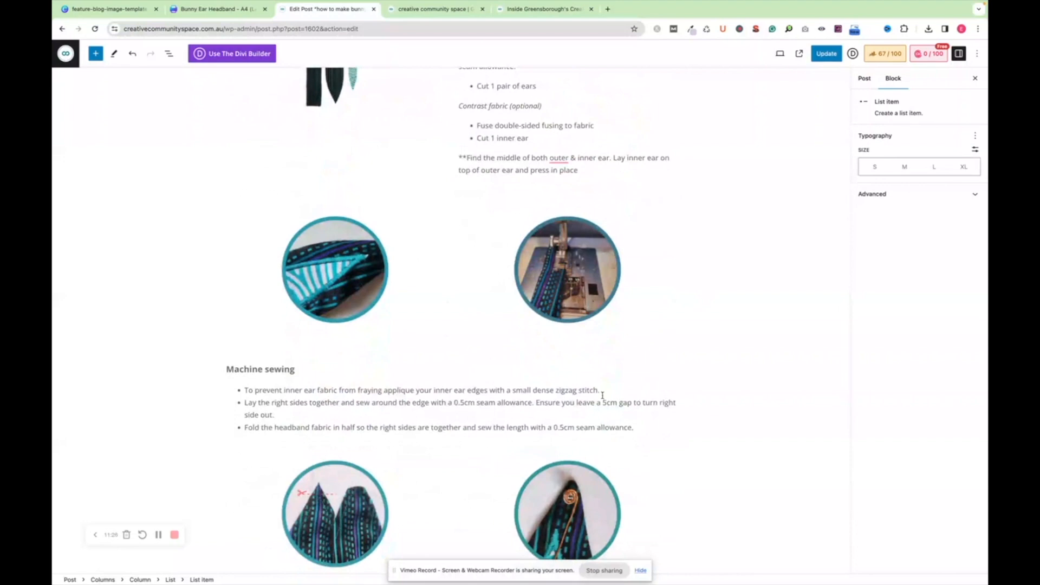
scroll(602, 396, up, 4)
scroll(603, 395, down, 4)
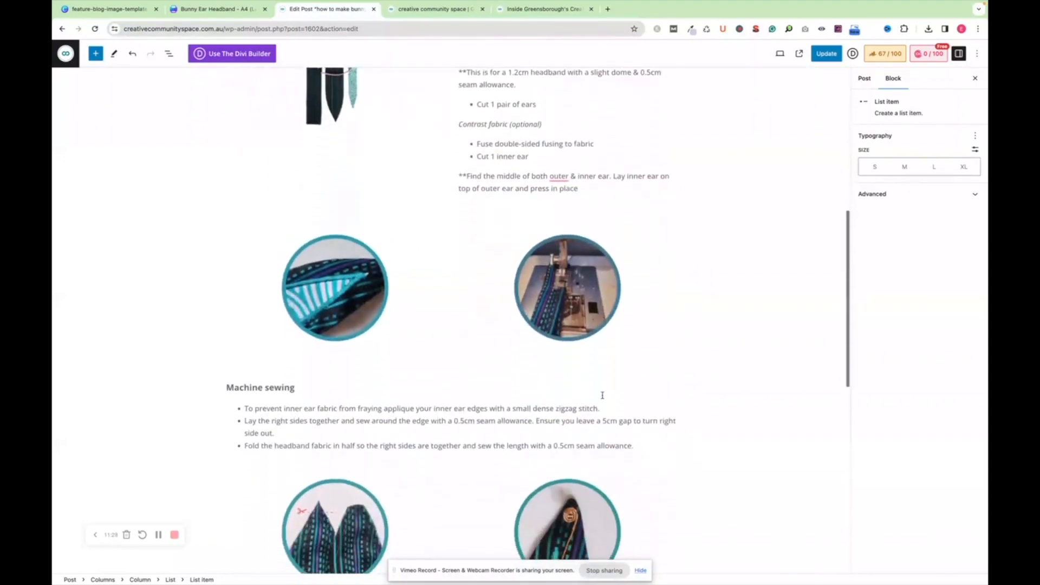
scroll(603, 396, up, 2)
scroll(602, 396, down, 5)
scroll(603, 398, down, 1)
Add an empty item at the end of the Machine sewing list and remove it
click(642, 196)
click(624, 185)
click(626, 196)
click(645, 260)
key(Return)
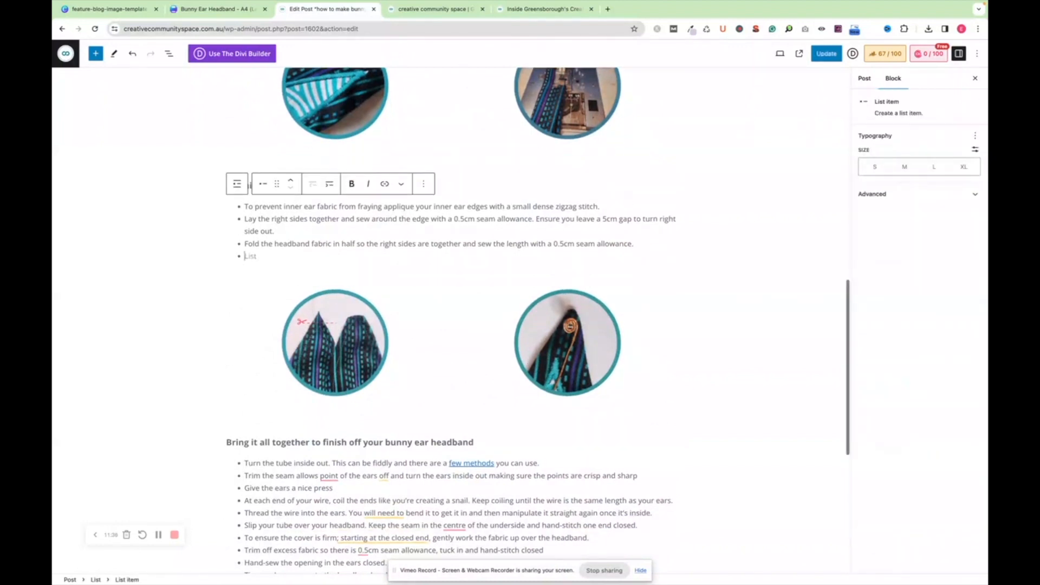
key(BackSpace)
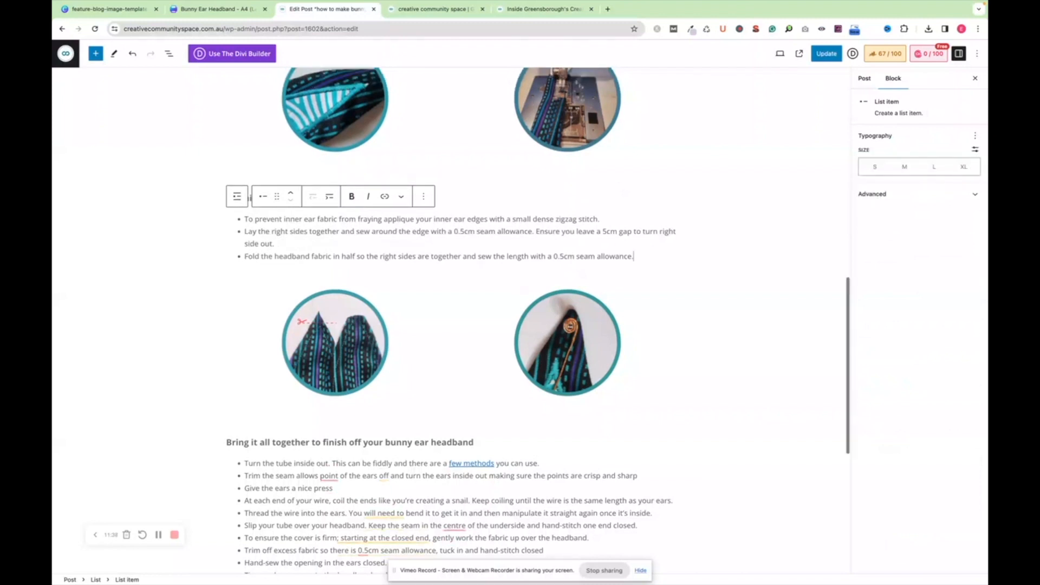
End the Machine sewing list with an empty paragraph block, undo that, and remove the leftover empty list item
key(Return)
key(Return)
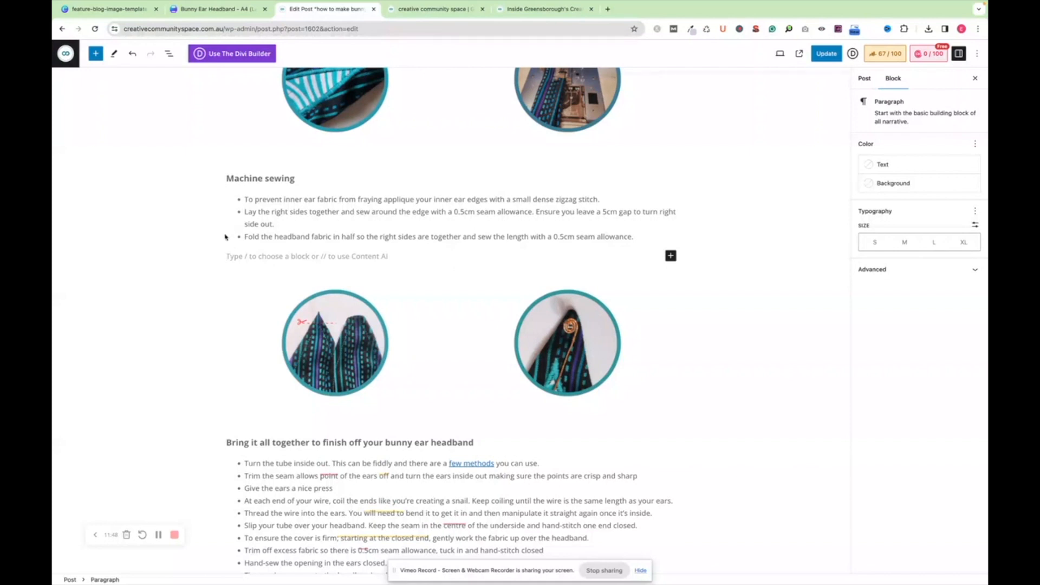
key(super+z)
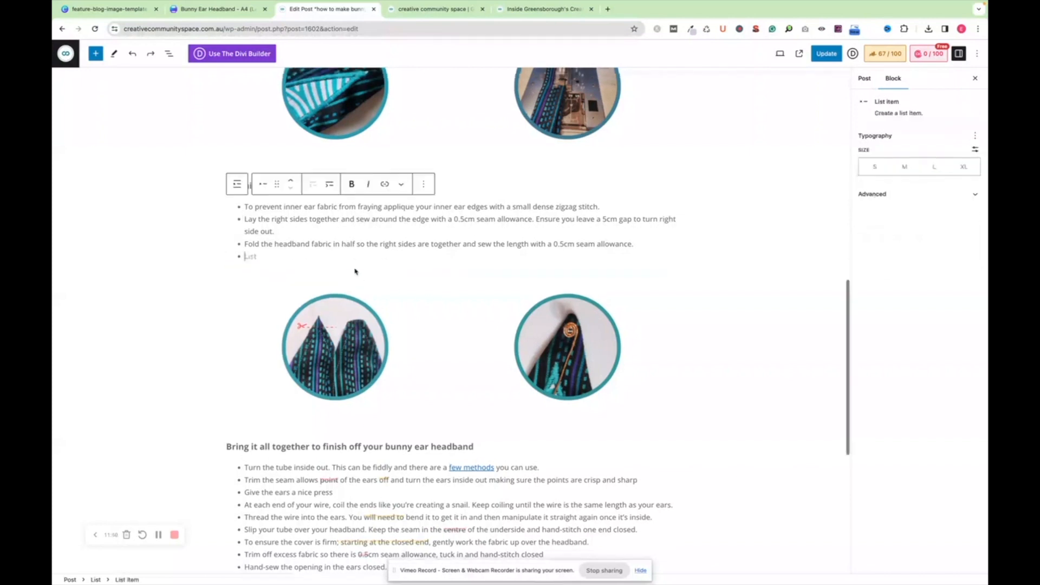
key(BackSpace)
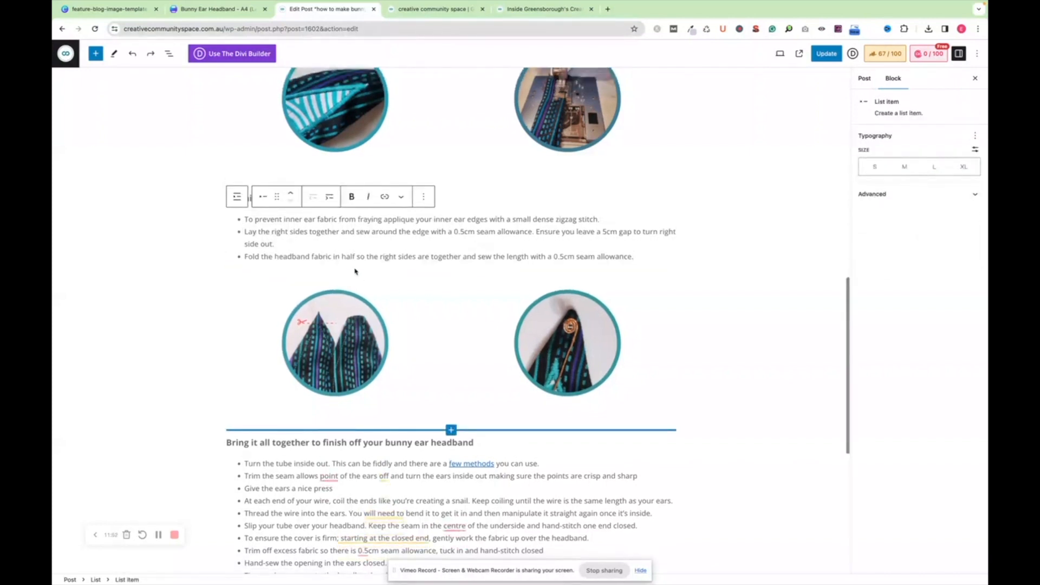
Review the finishing instructions list, the call-to-action footer image and the spacer above that image
scroll(426, 282, down, 3)
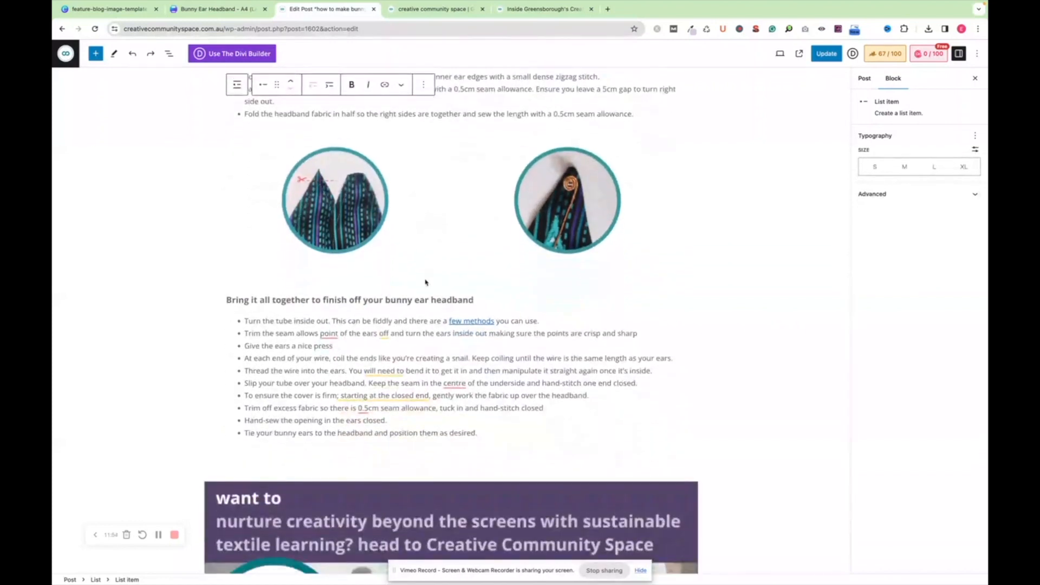
scroll(425, 282, down, 2)
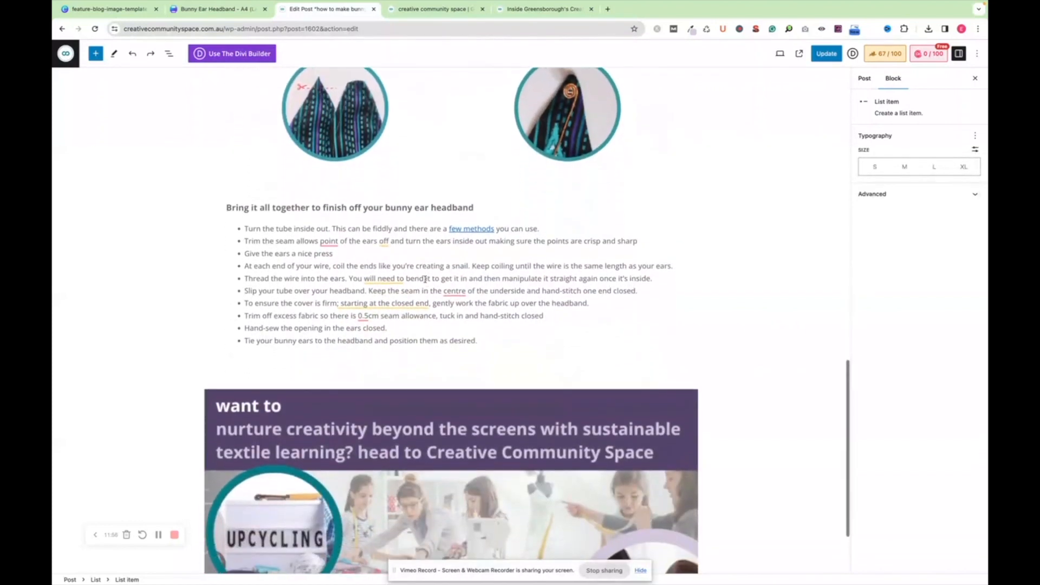
scroll(425, 284, down, 2)
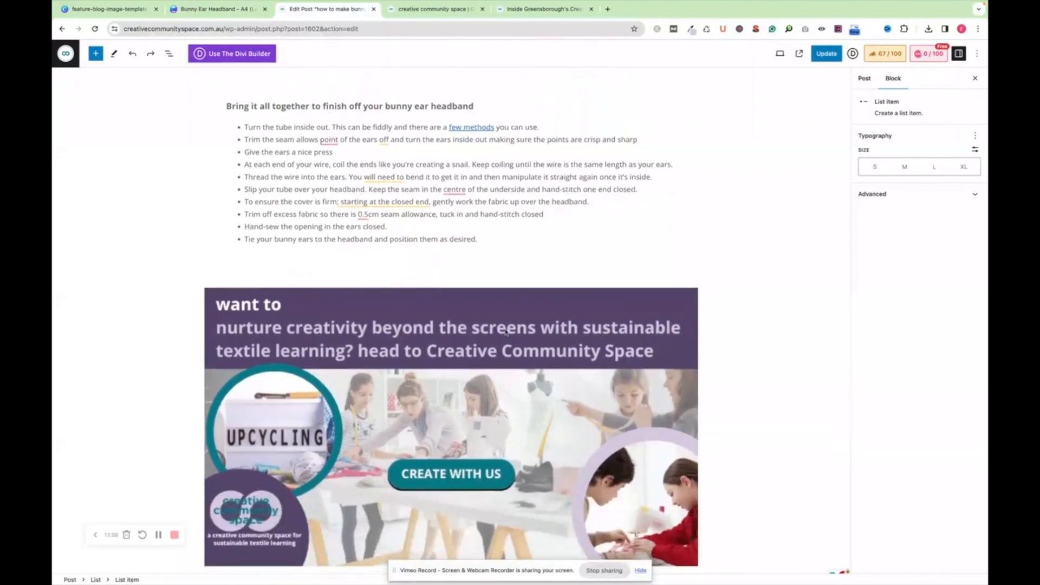
click(436, 367)
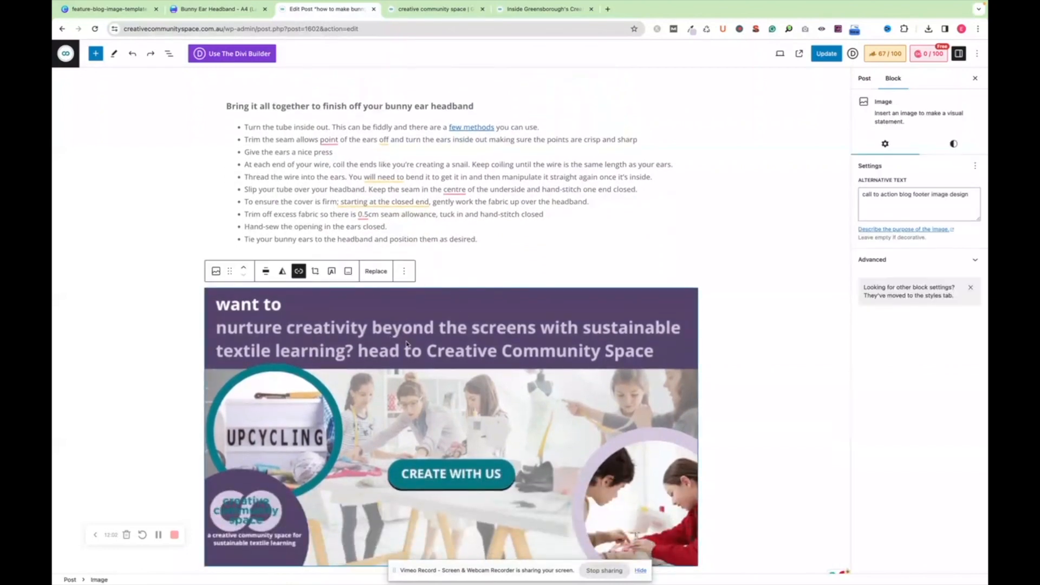
click(447, 278)
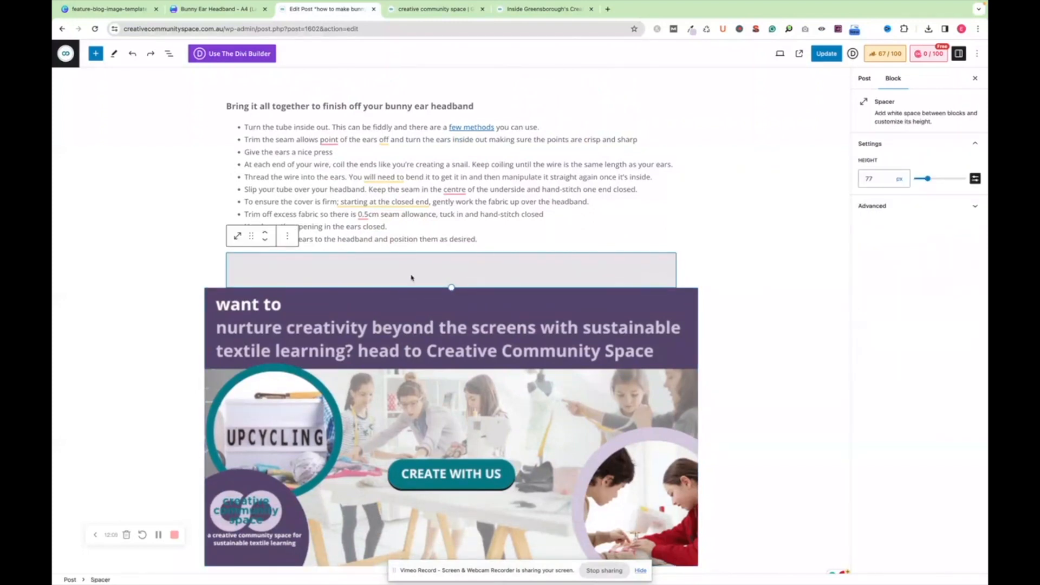
View the alignment options of the cut-corners bunny ears image below the Machine sewing list
scroll(440, 237, up, 5)
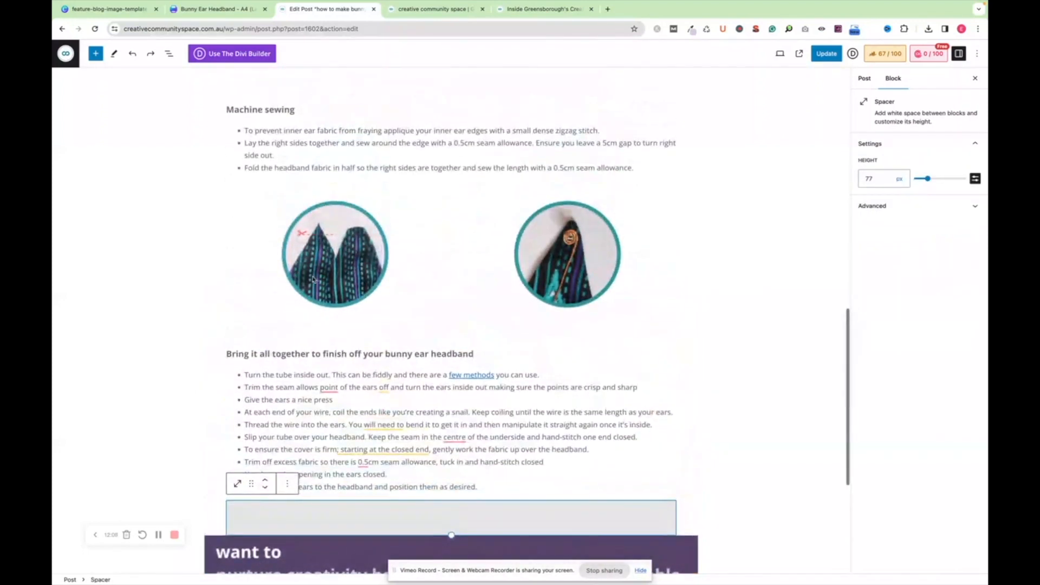
click(441, 255)
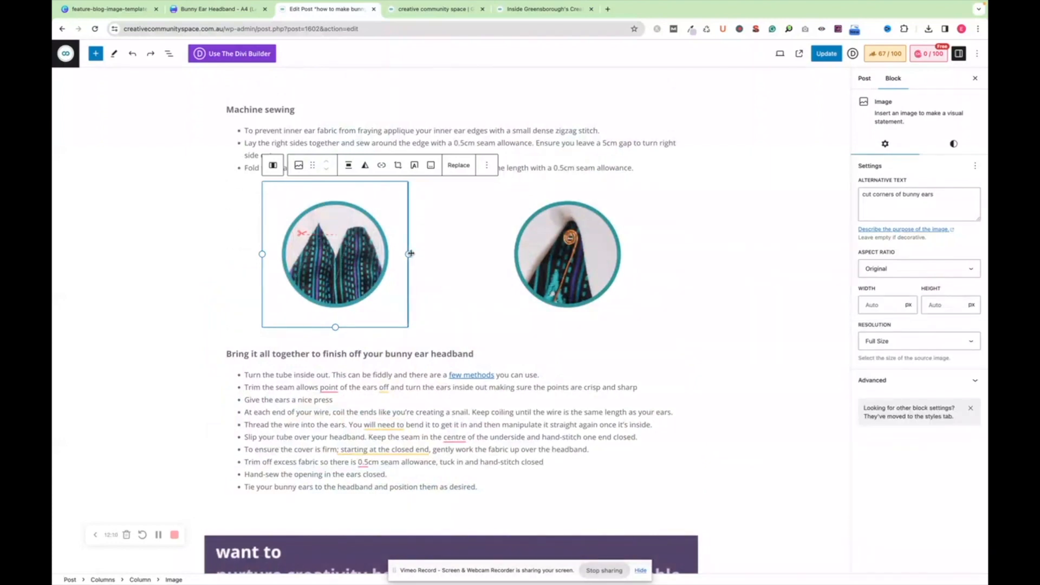
click(350, 165)
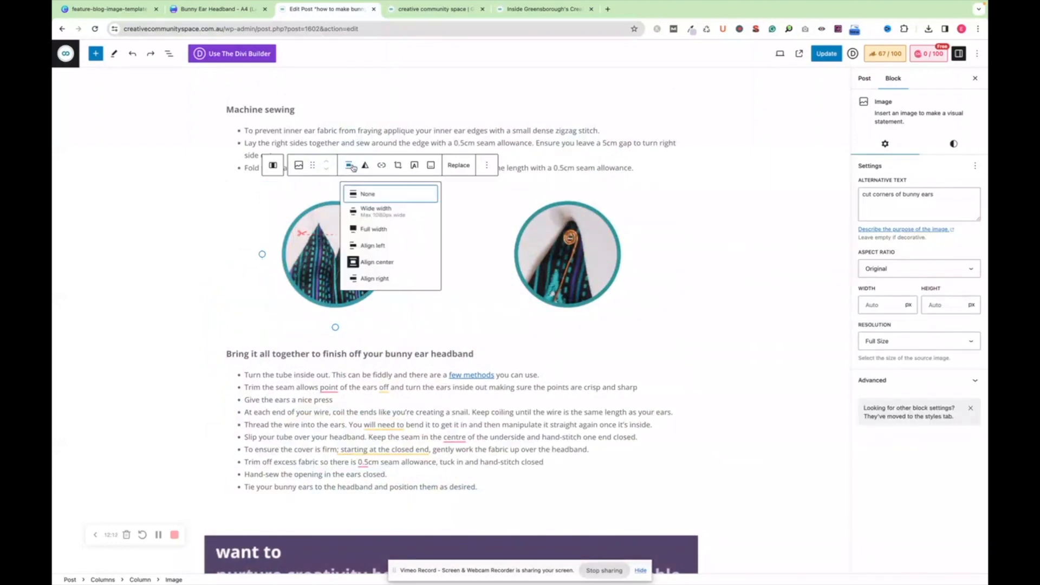
click(462, 284)
Remove the Wide width alignment from the call-to-action footer image and reapply it
scroll(463, 284, down, 2)
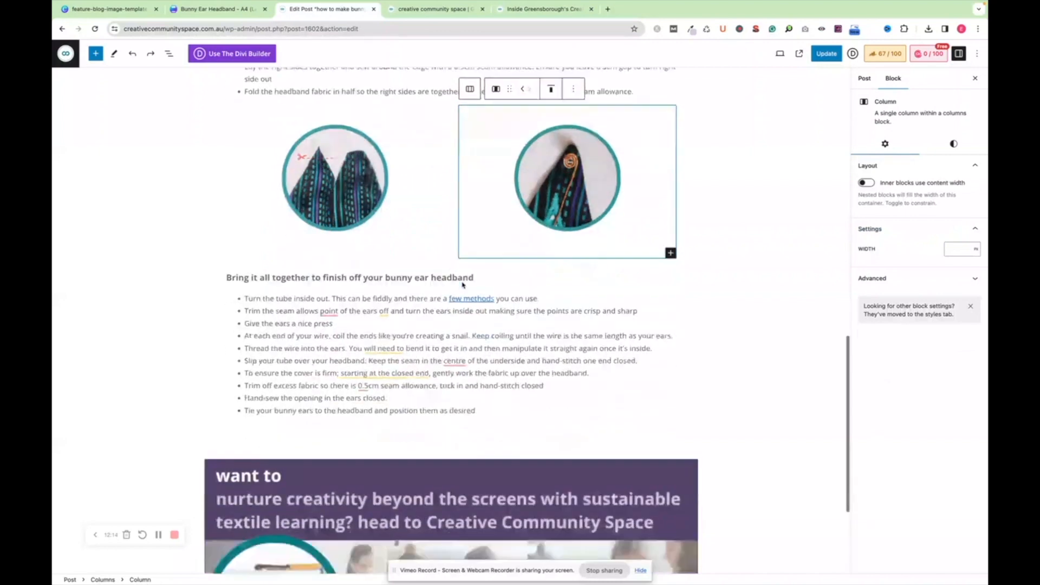
scroll(462, 283, down, 4)
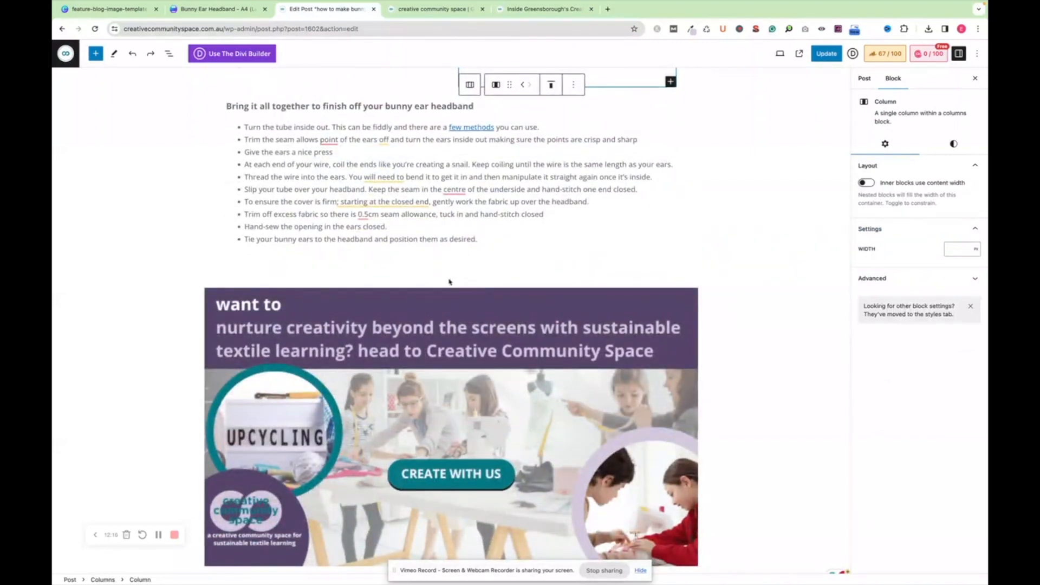
click(571, 351)
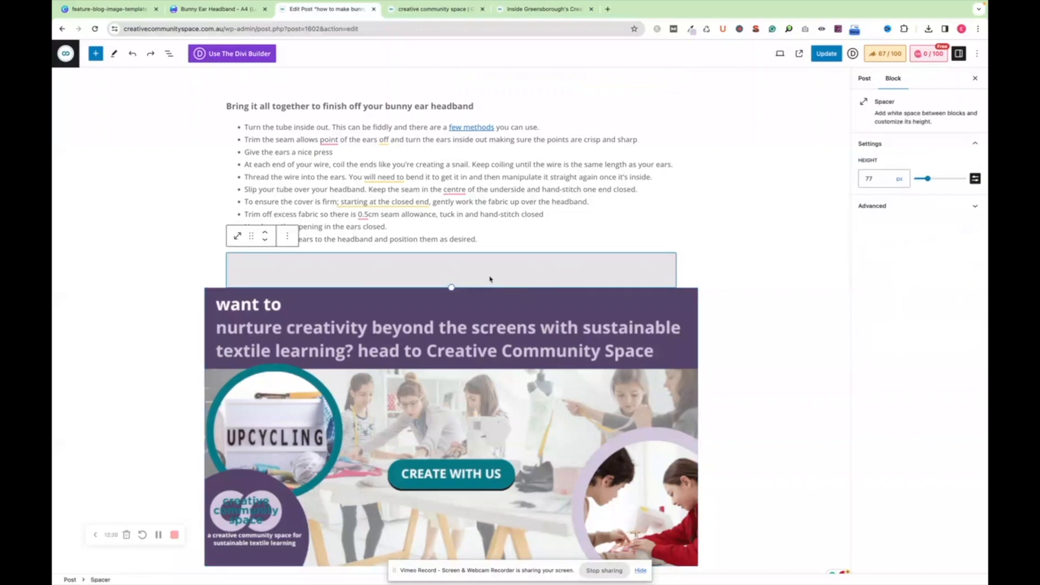
click(690, 286)
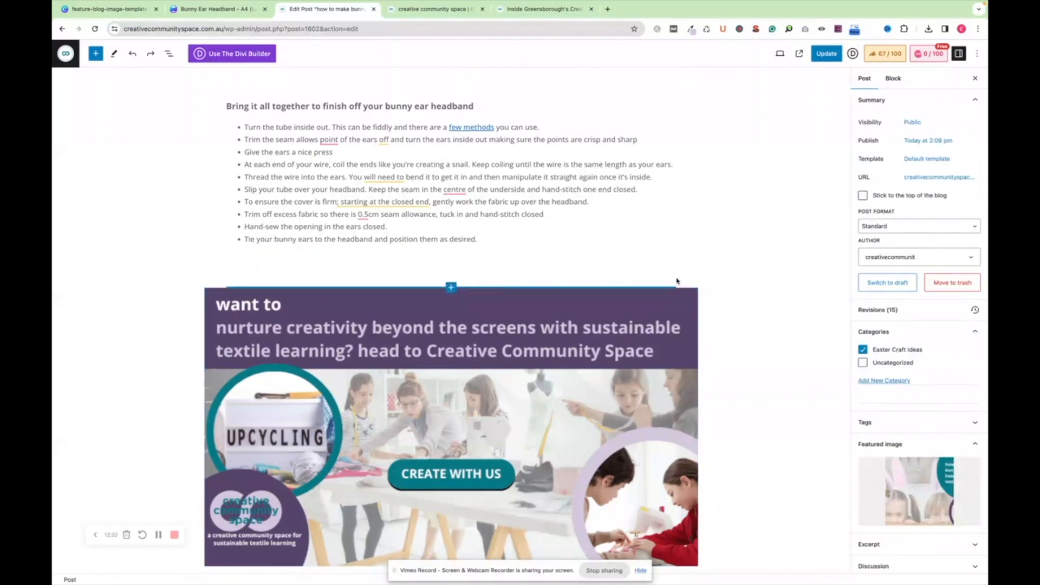
click(448, 348)
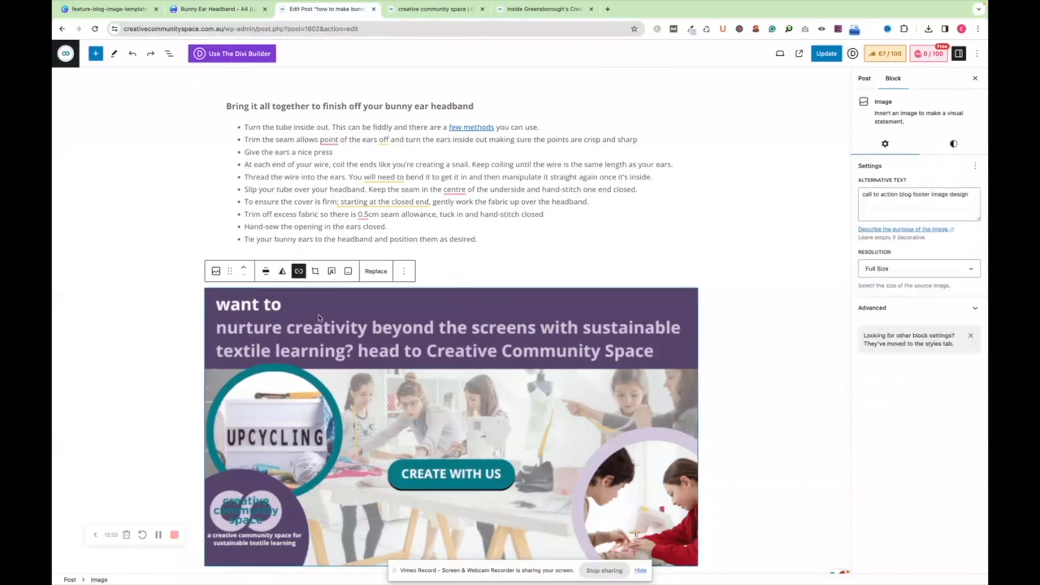
click(265, 271)
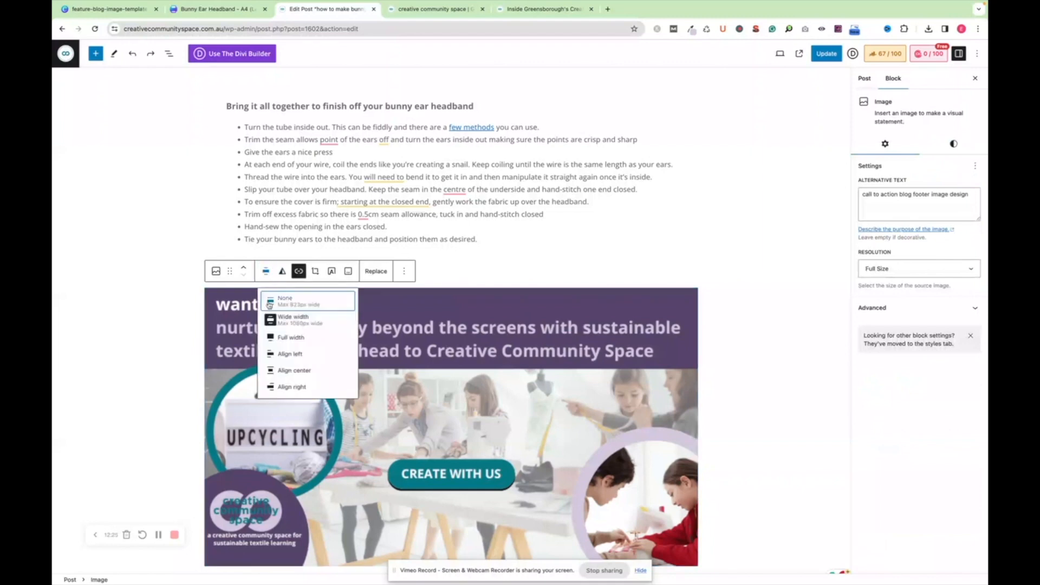
click(291, 323)
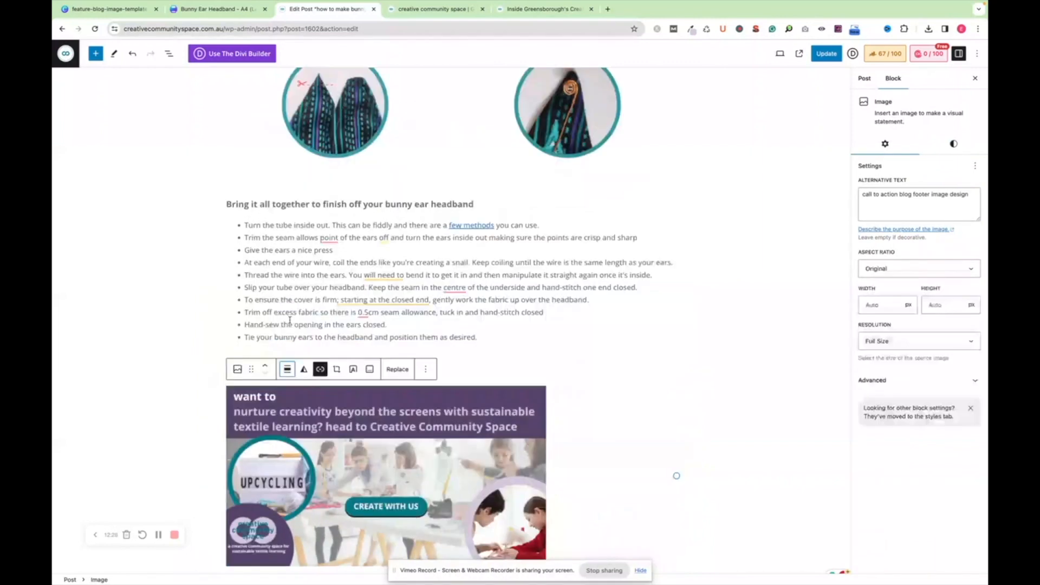
click(288, 373)
click(306, 422)
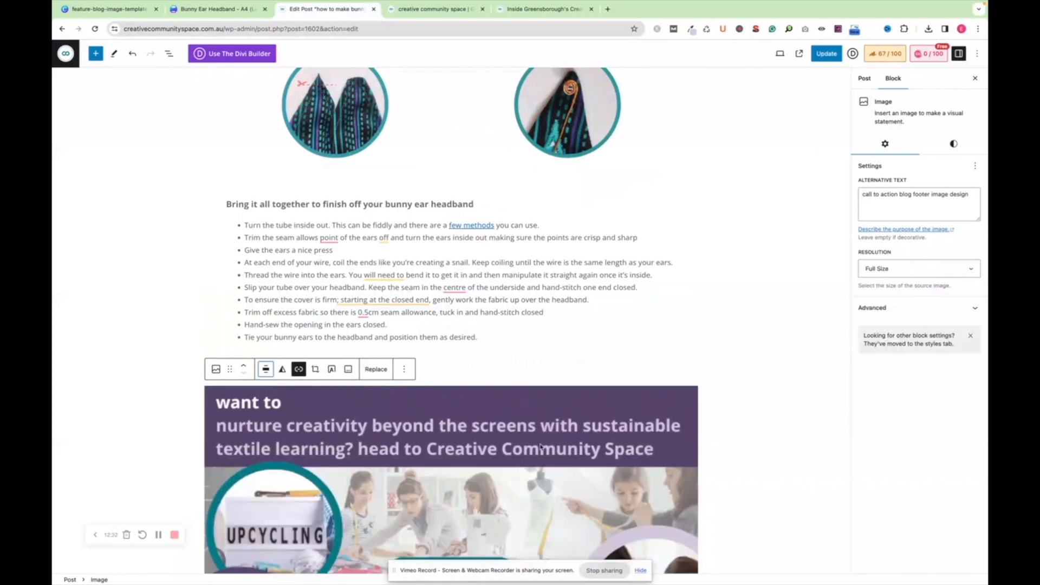
scroll(412, 379, down, 2)
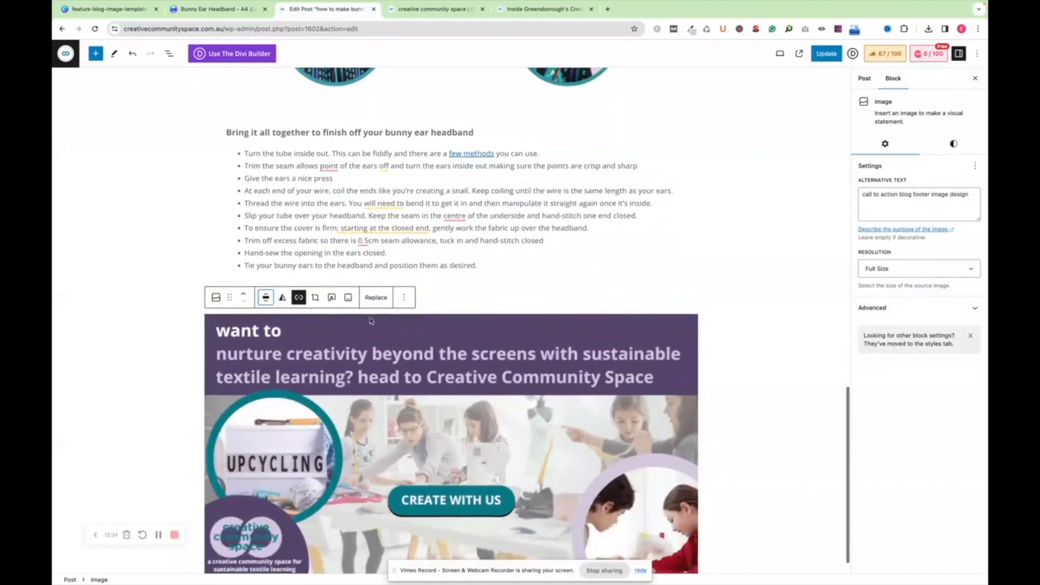
click(299, 298)
text(https://creativecommunityspace.com.au/)
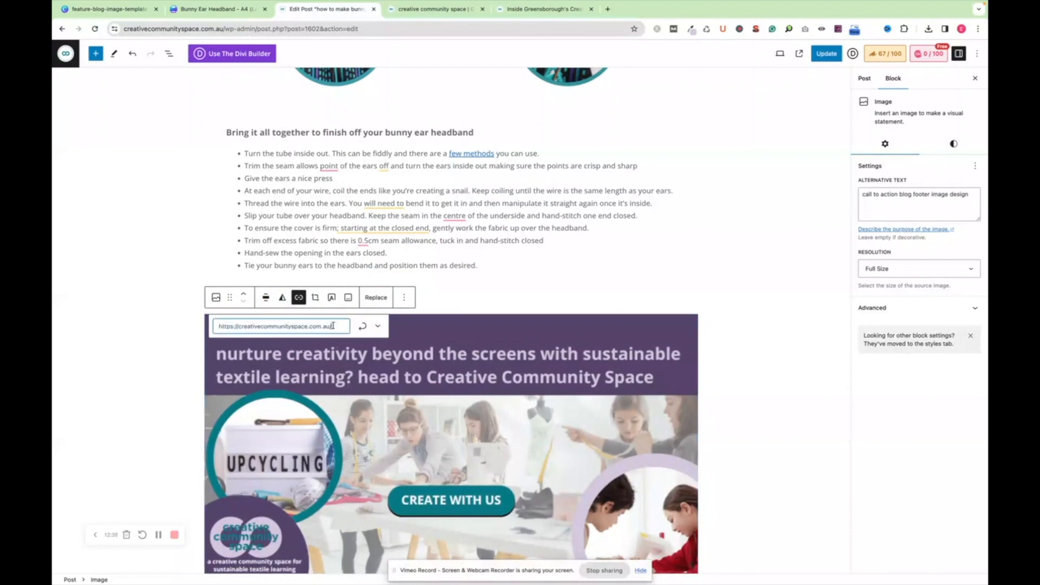
click(364, 330)
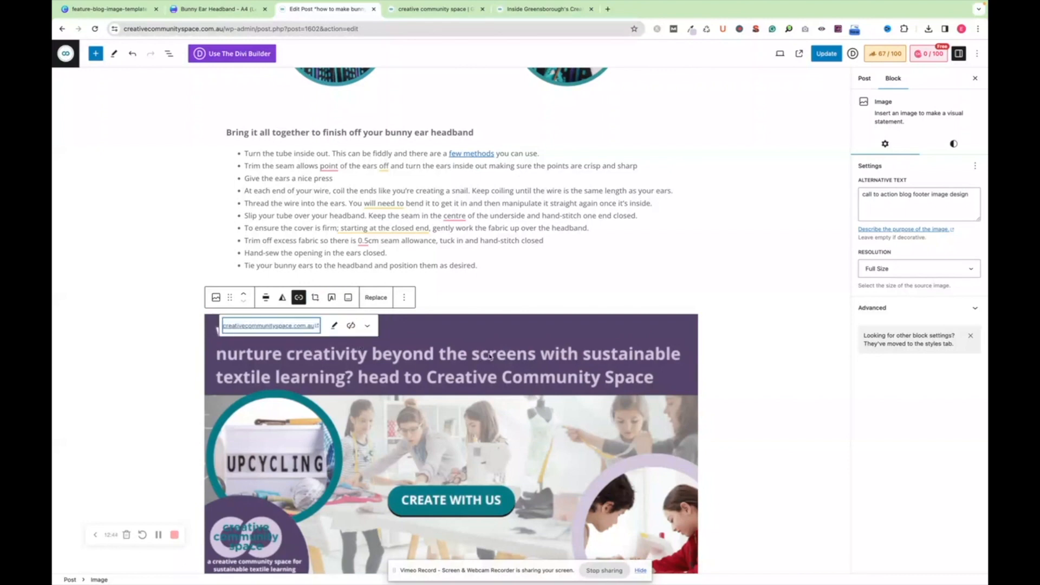
Update the post and open its Rank Math SEO analysis
click(821, 54)
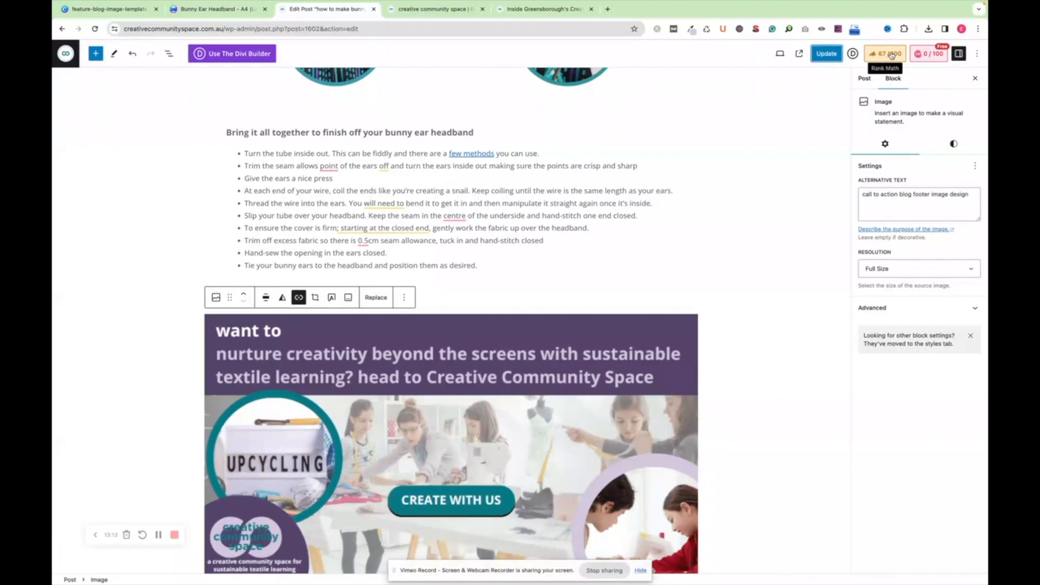
click(891, 55)
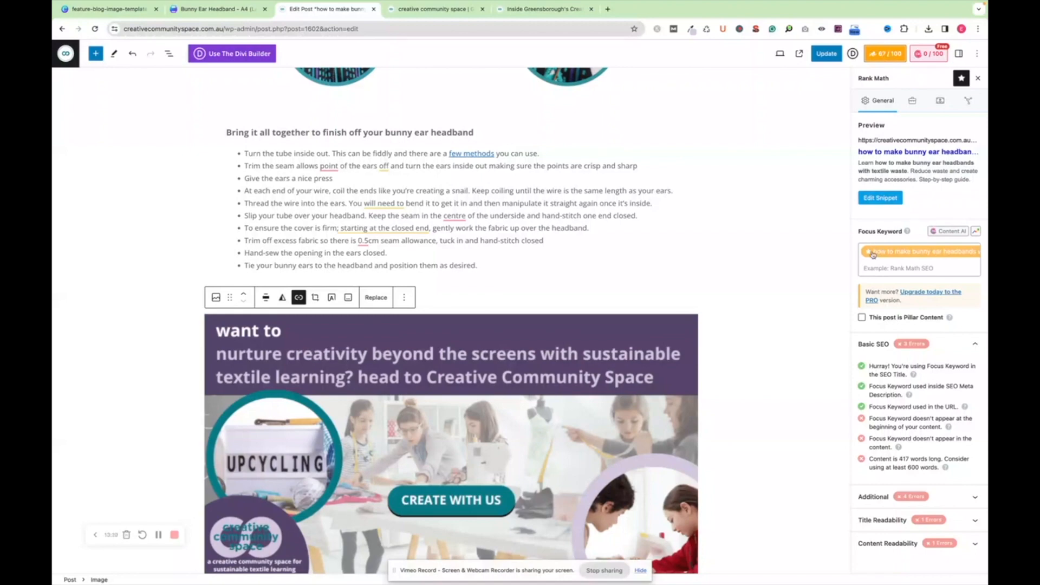
Review the post's title, permalink and description in Rank Math's snippet editor without changing them
scroll(580, 224, up, 20)
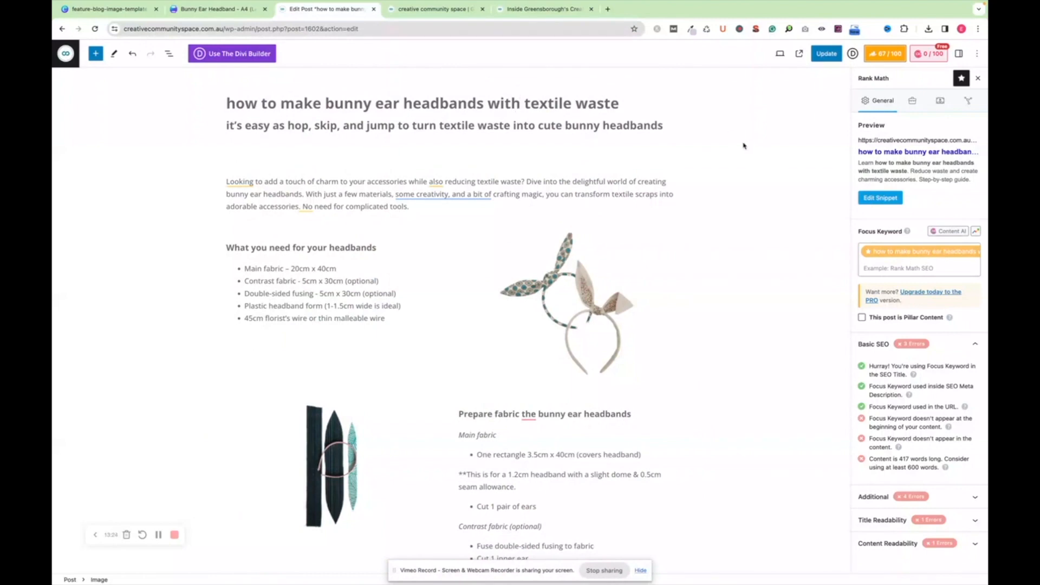
click(878, 198)
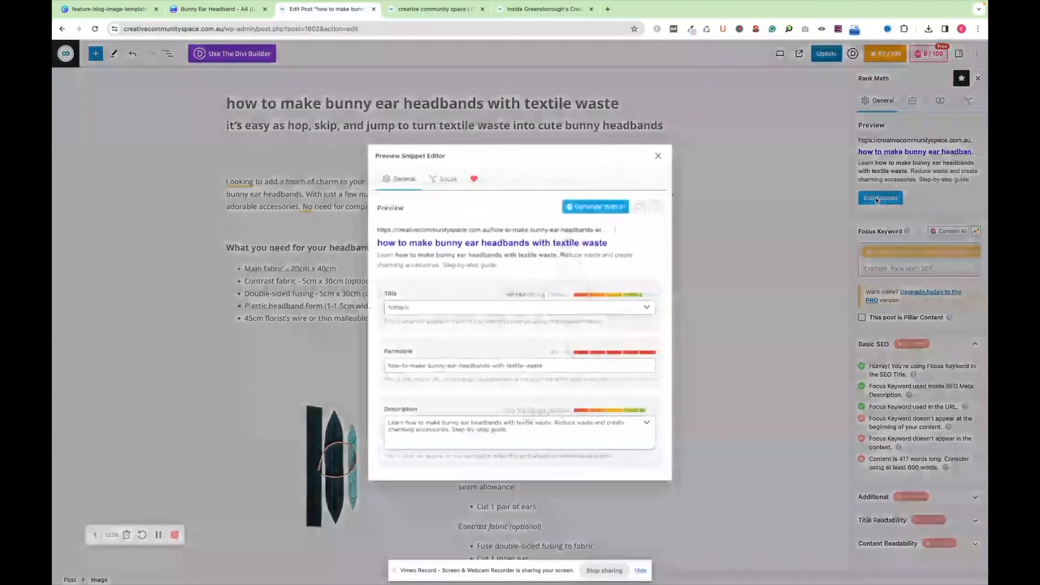
click(416, 310)
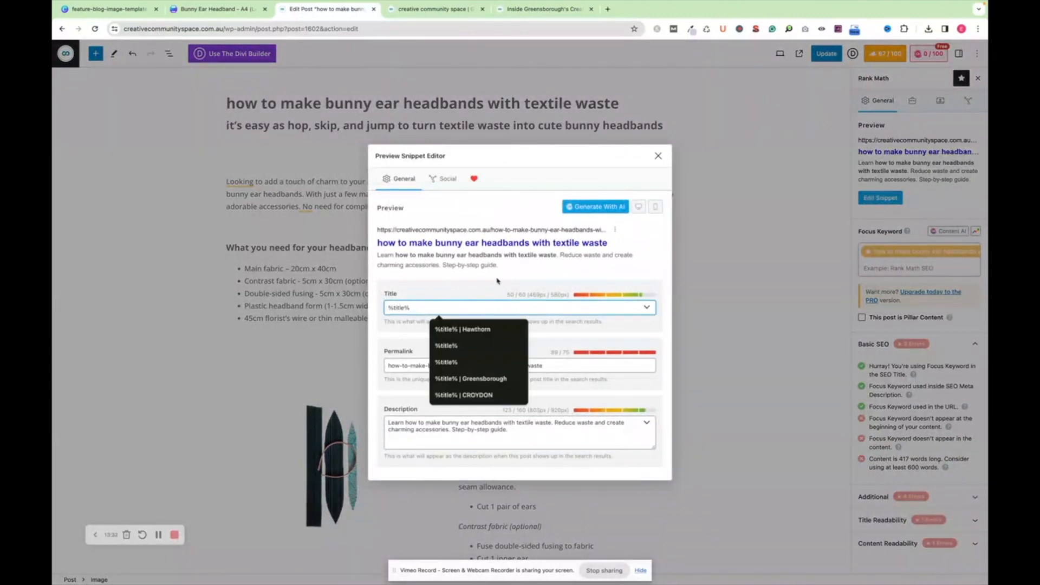
click(386, 368)
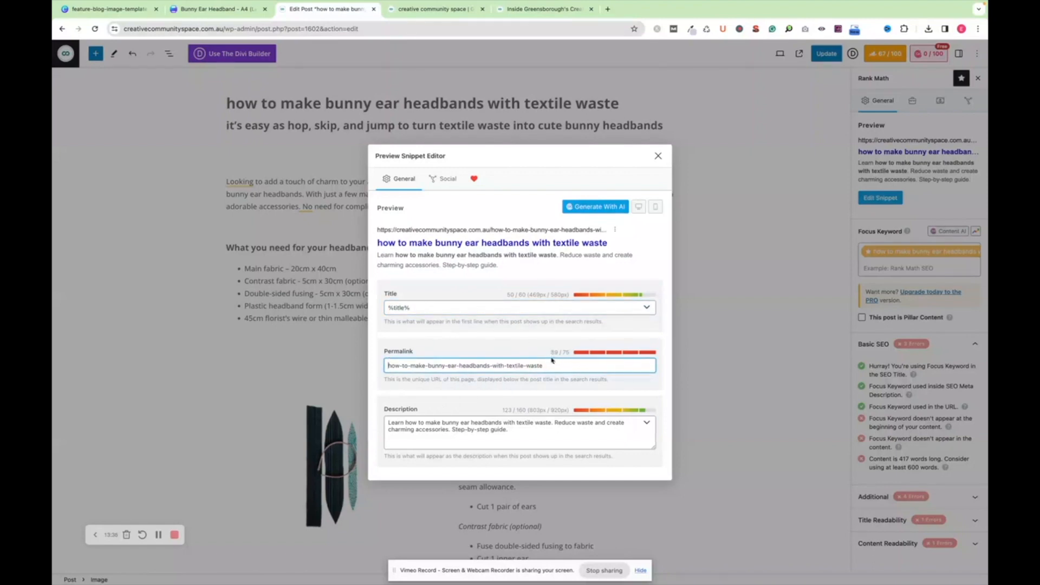
click(512, 433)
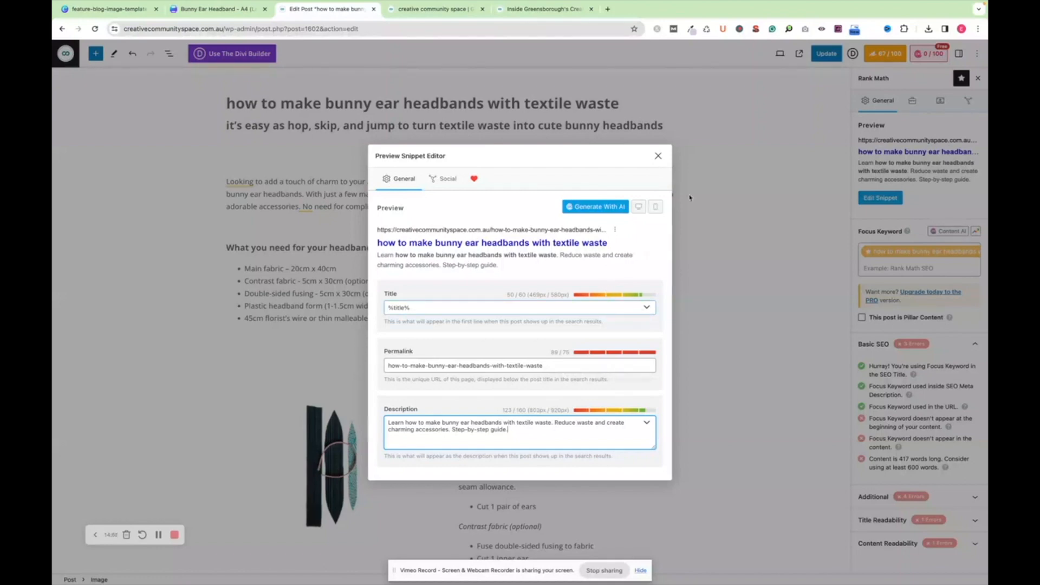
click(660, 156)
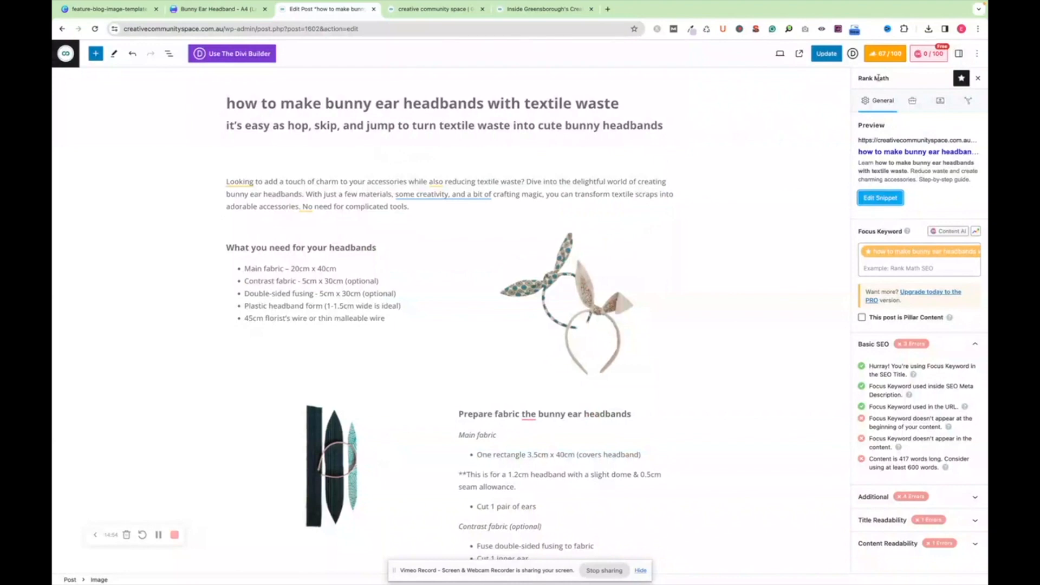
Update the post and check how the bunny ear headbands article is listed on the site's blog page
click(828, 54)
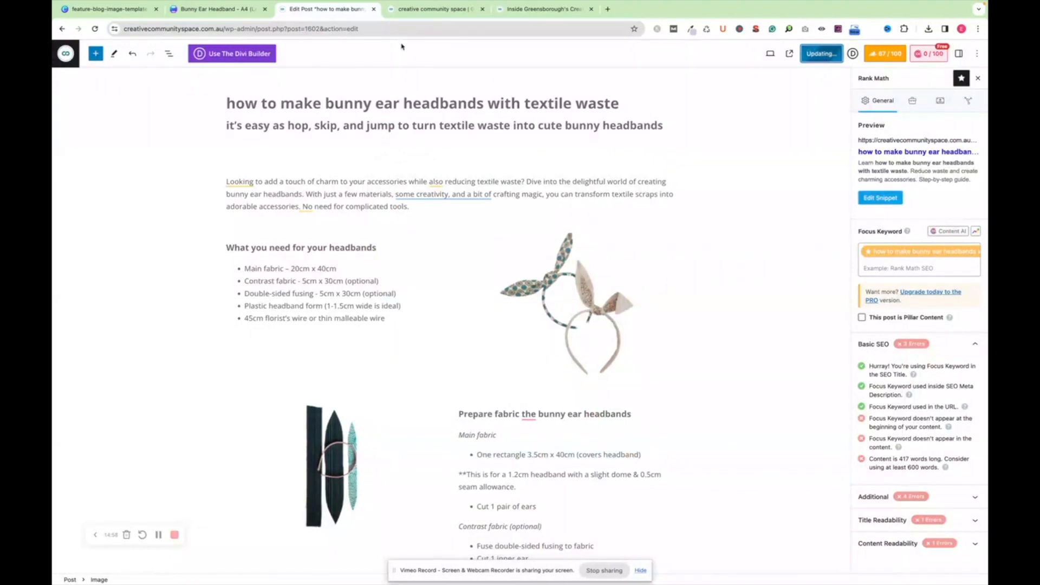
click(427, 9)
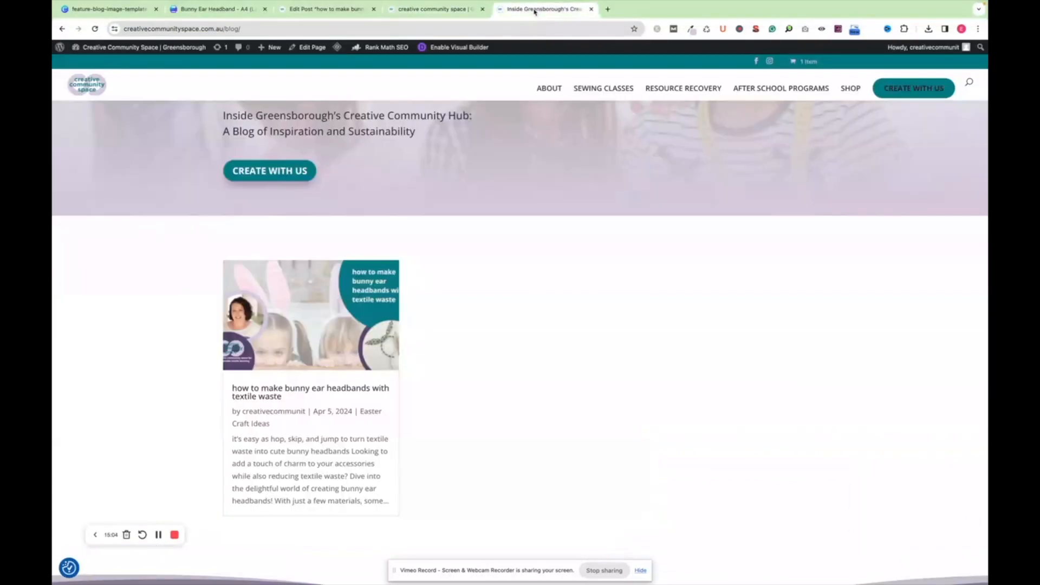
click(536, 9)
scroll(324, 423, down, 2)
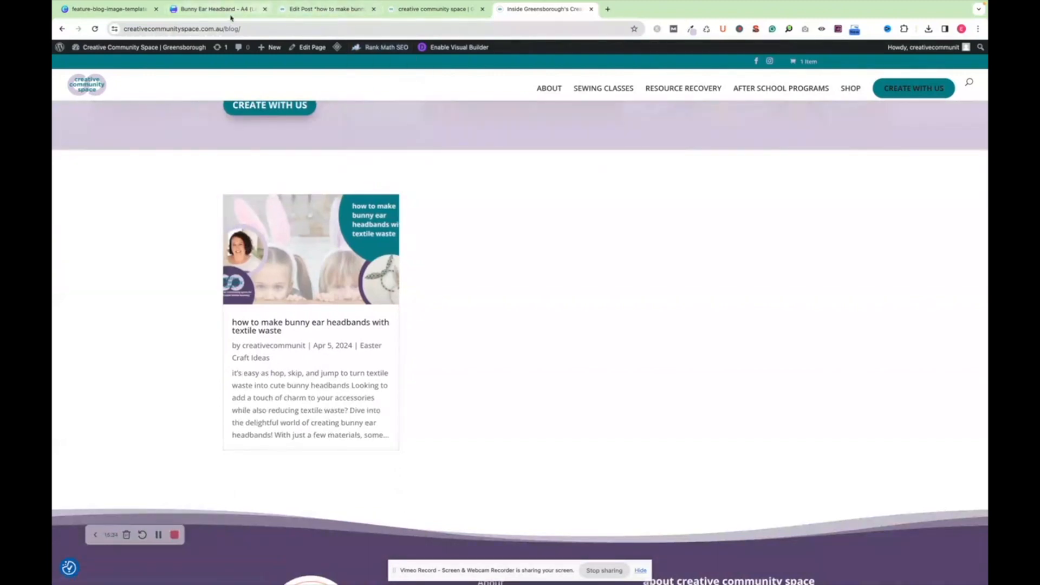
Revisit the post editor and the site's home page, and view the Rank Math SEO options for the blog page
click(328, 9)
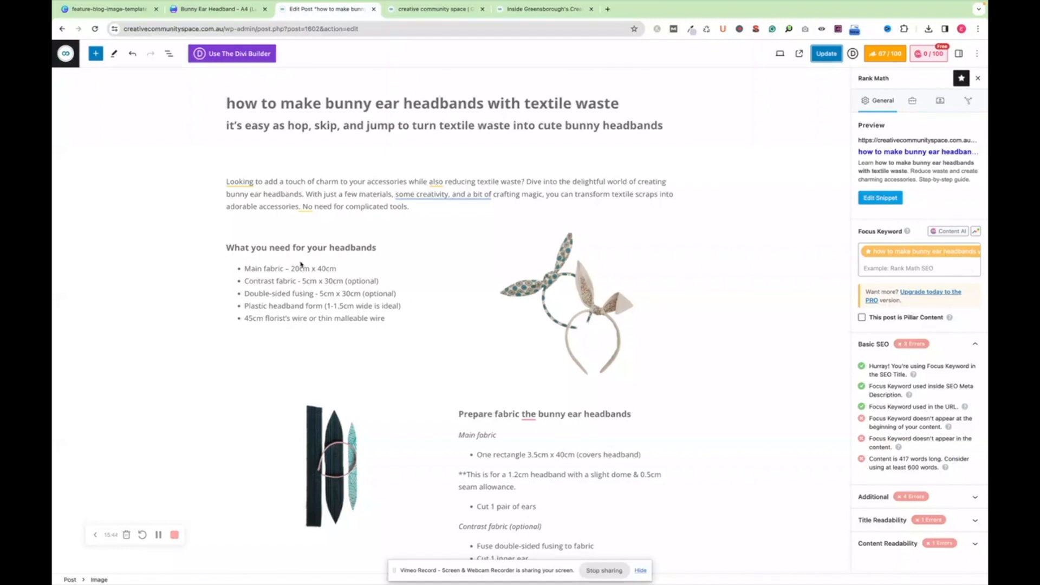
click(449, 9)
click(516, 10)
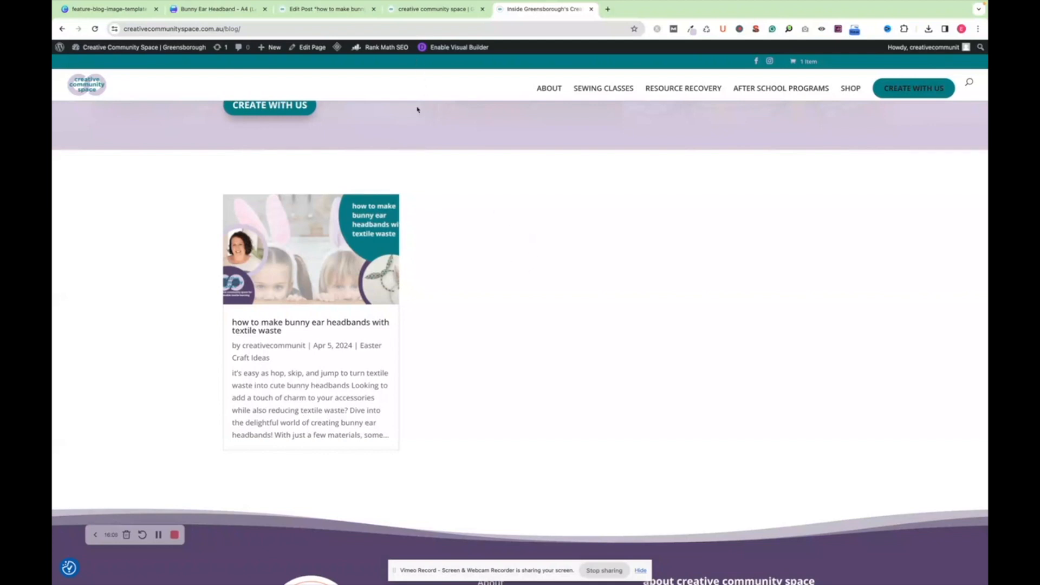
mouse_move(388, 48)
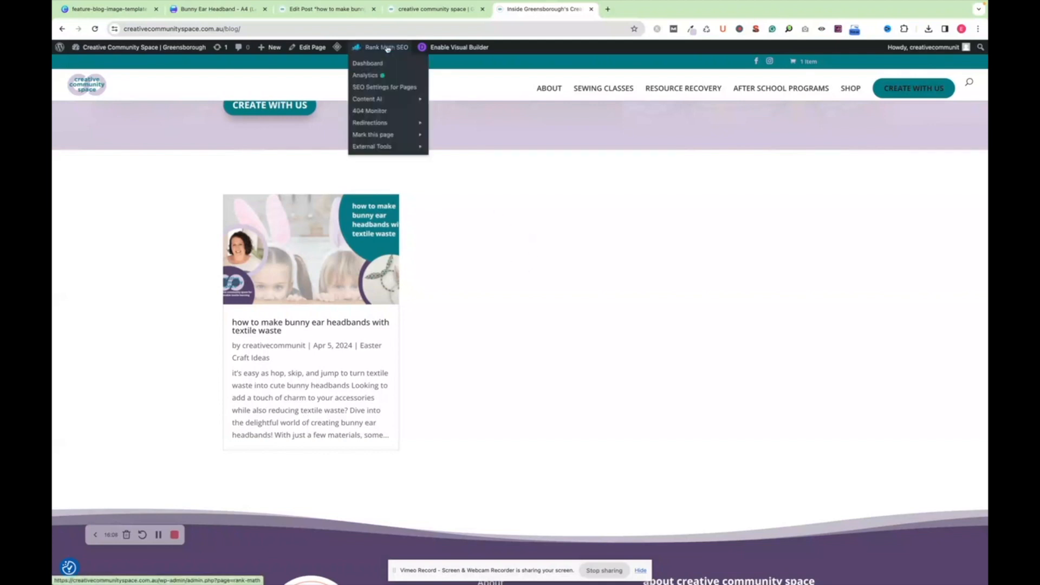